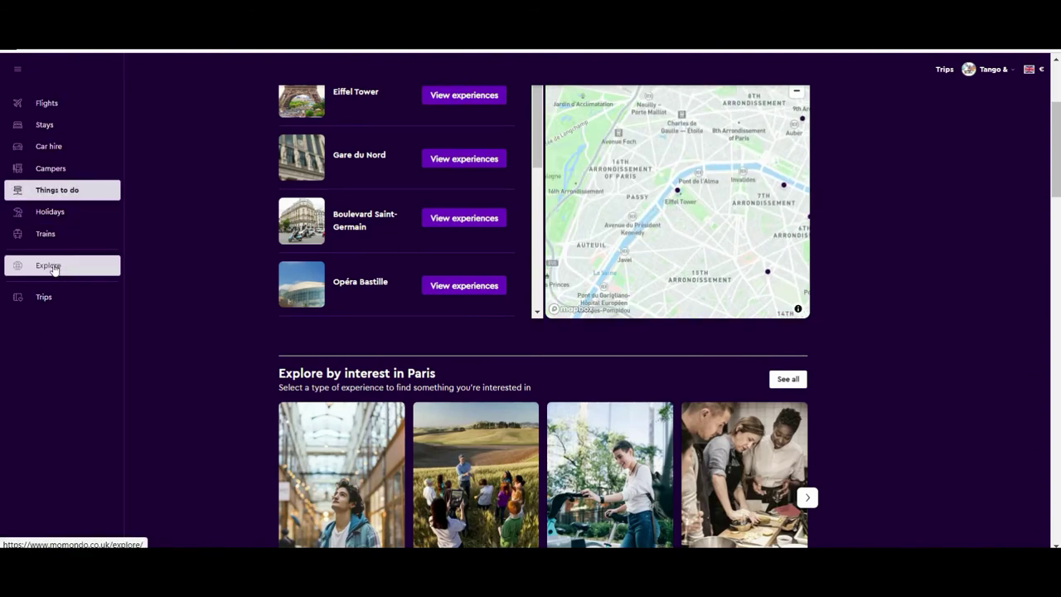
Open the Explore page with destinations and prices from Pamplona
left_click(52, 267)
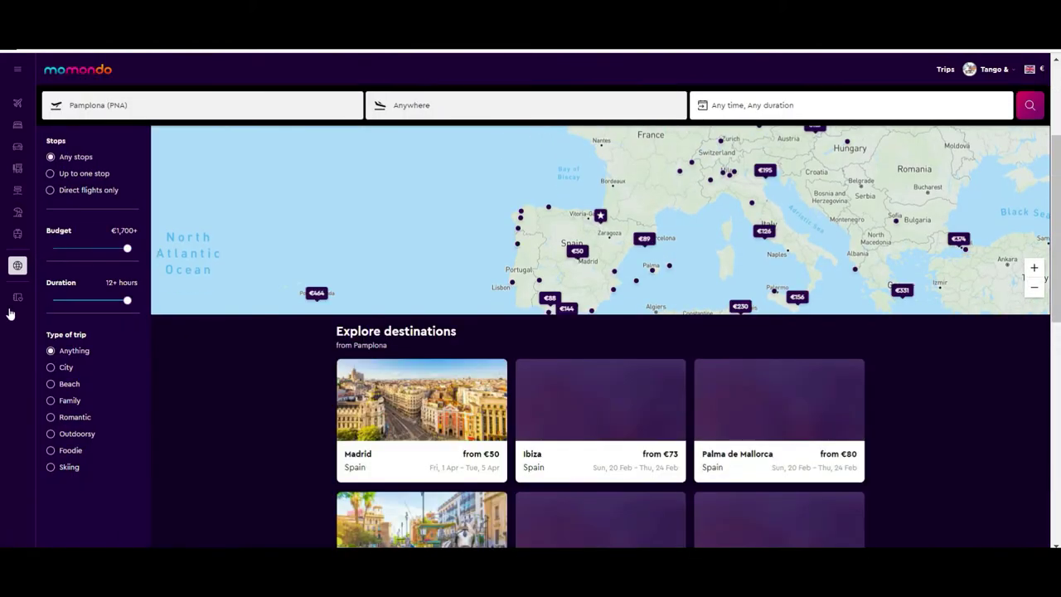
mouse_move(91, 402)
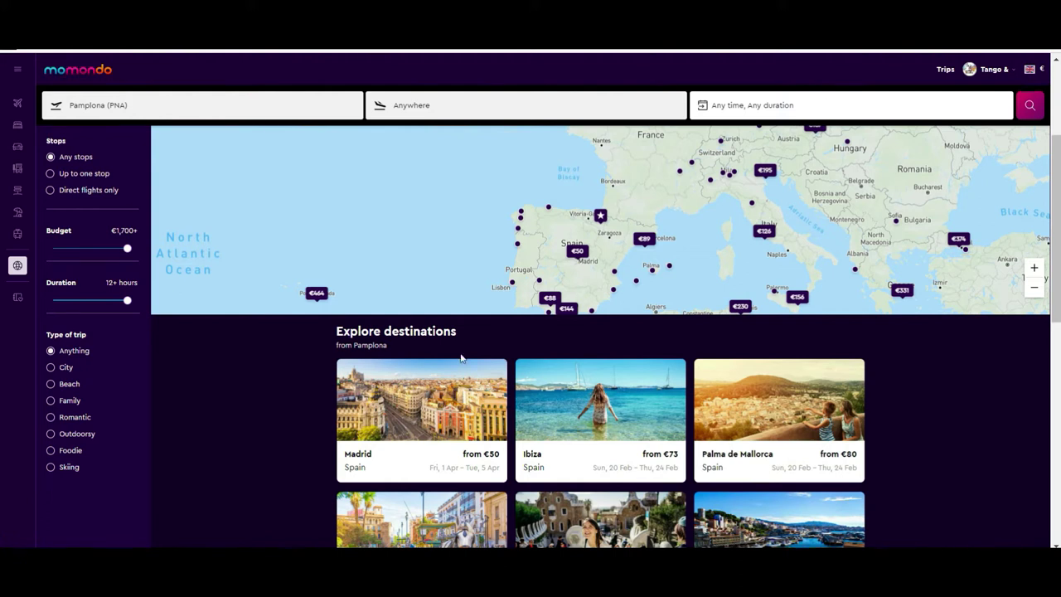
scroll(2, 216, "down", 1)
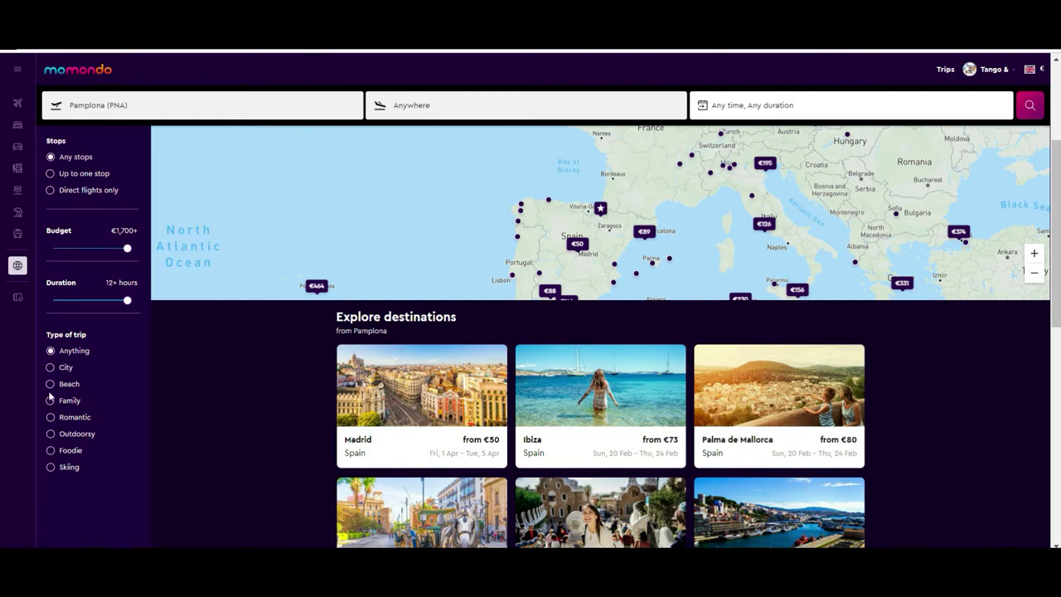
Filter the destinations to up to one stop, a €1,000 budget, a duration of 8 hours and beach trips
left_click(50, 174)
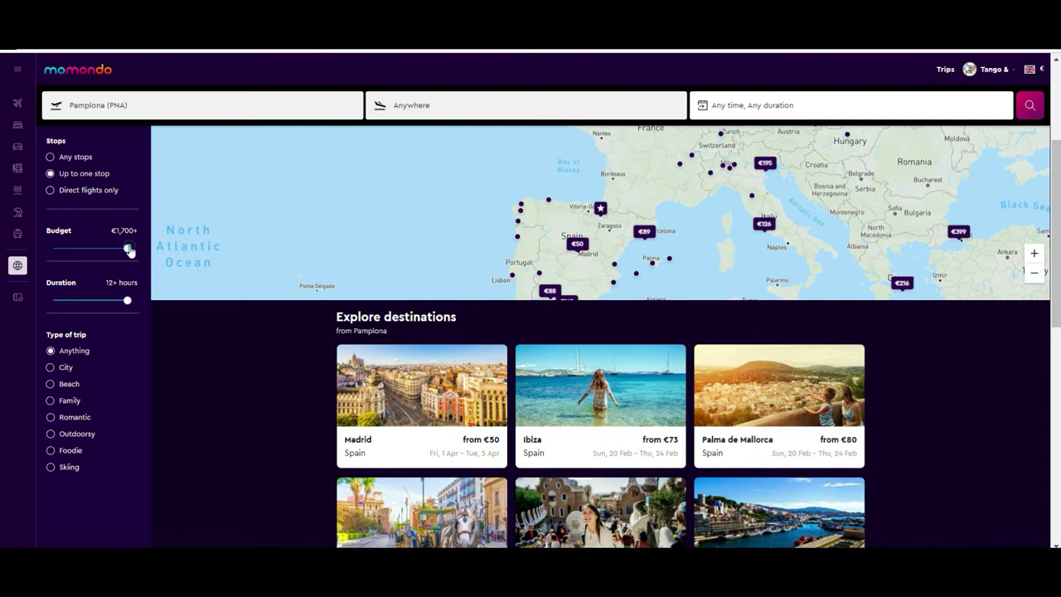
left_click_drag(127, 247, 121, 250)
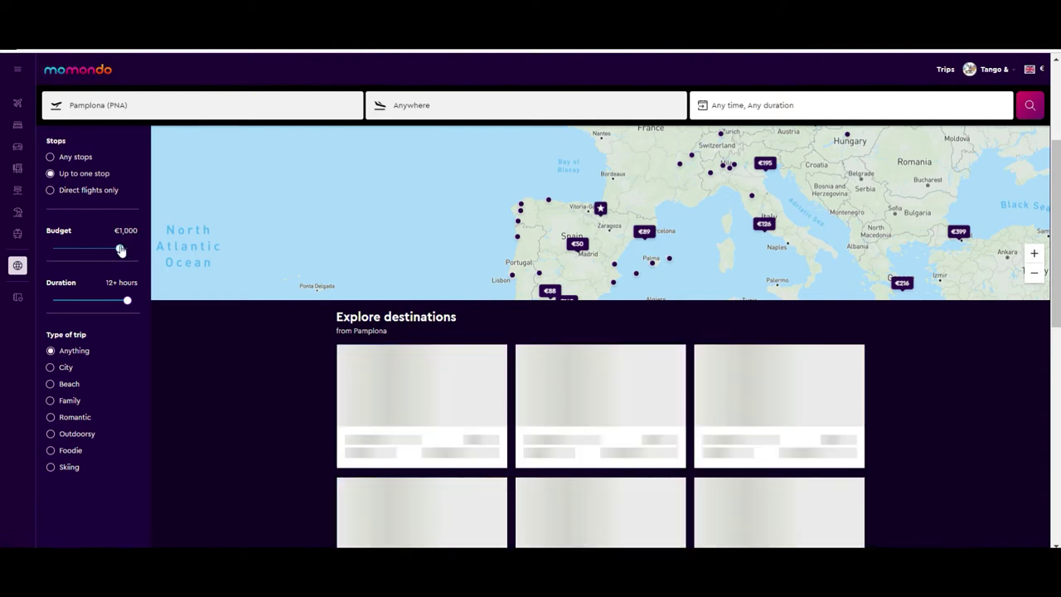
left_click(128, 304)
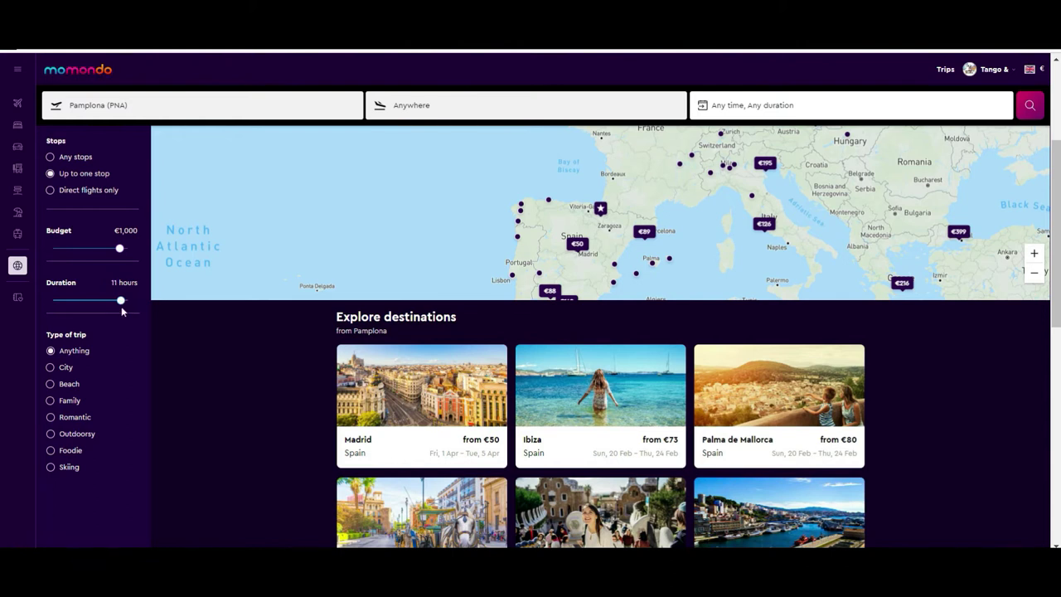
left_click_drag(119, 307, 103, 297)
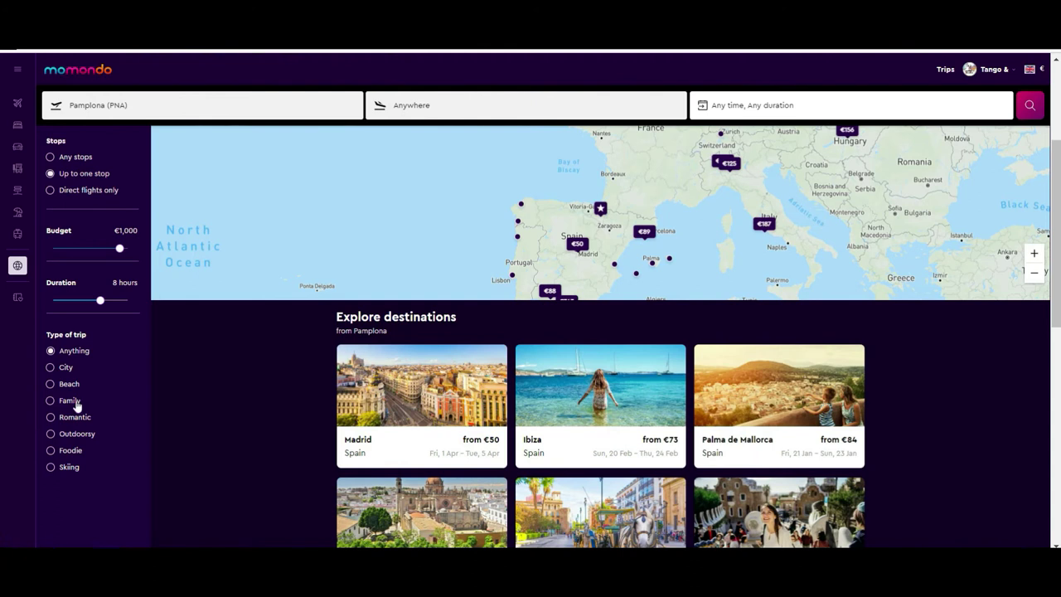
left_click(51, 385)
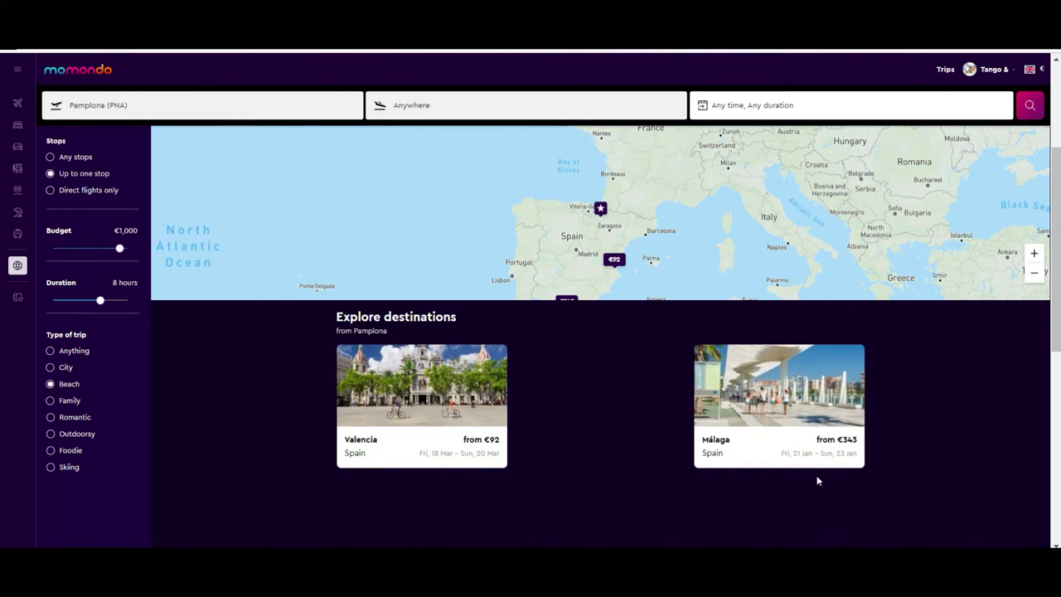
scroll(1, 336, "down", 4)
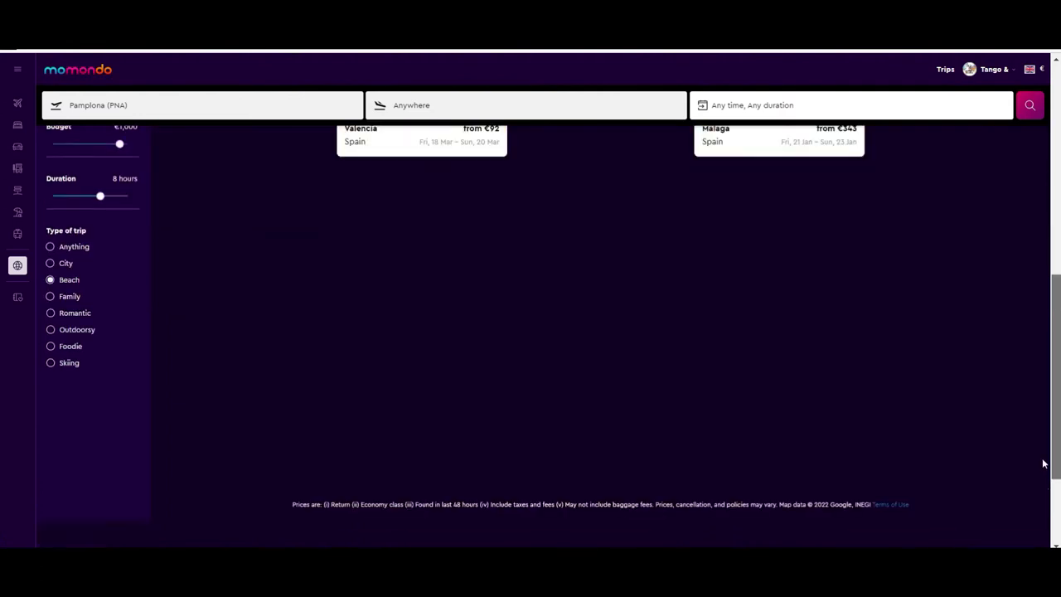
Change the departure airport to Barcelona-El Prat (BCN)
scroll(4, 249, "up", 6)
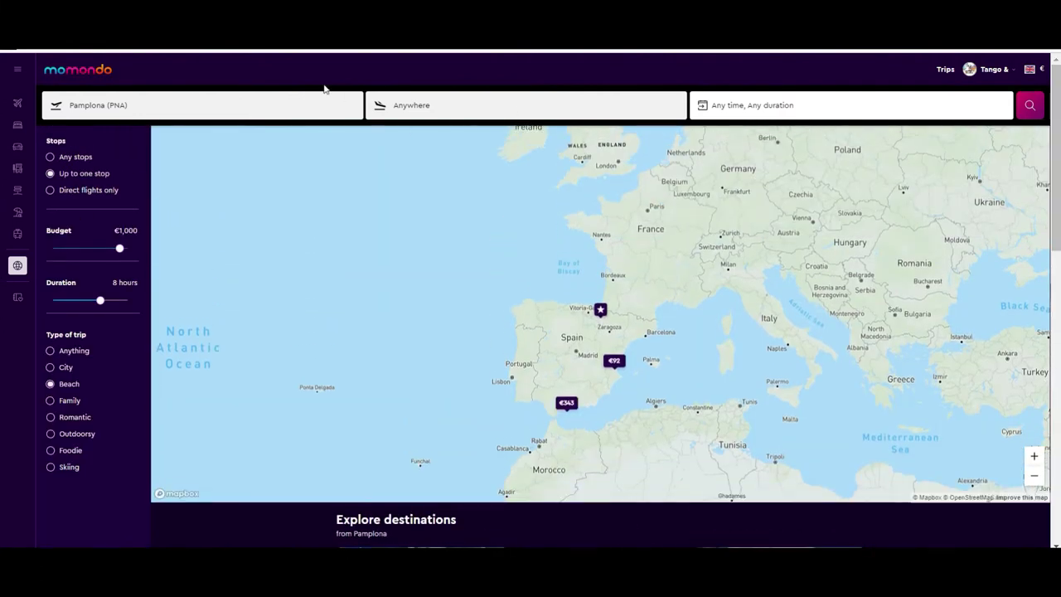
left_click(223, 105)
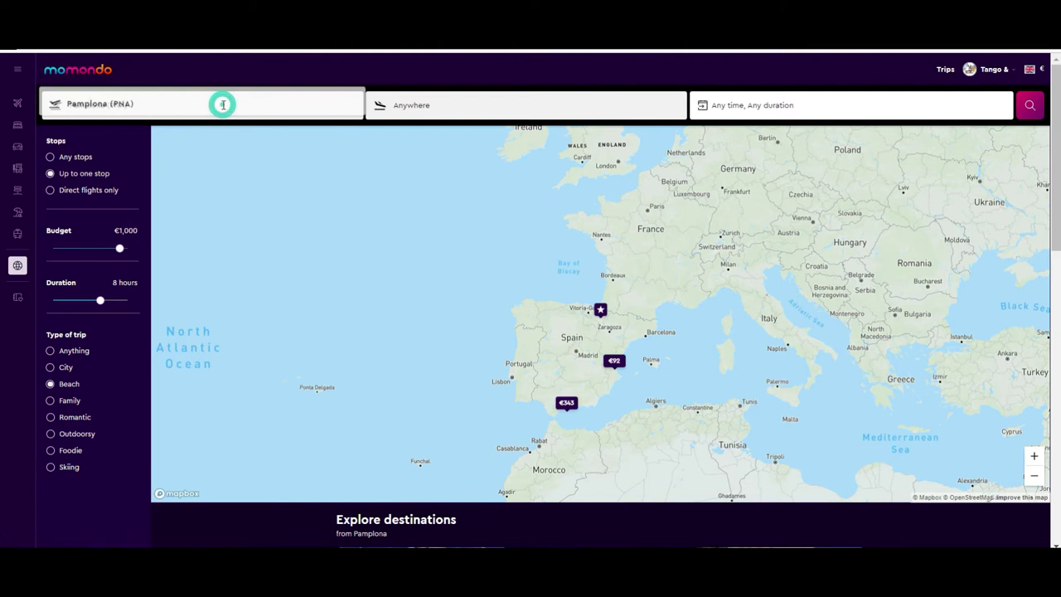
type("barcelona")
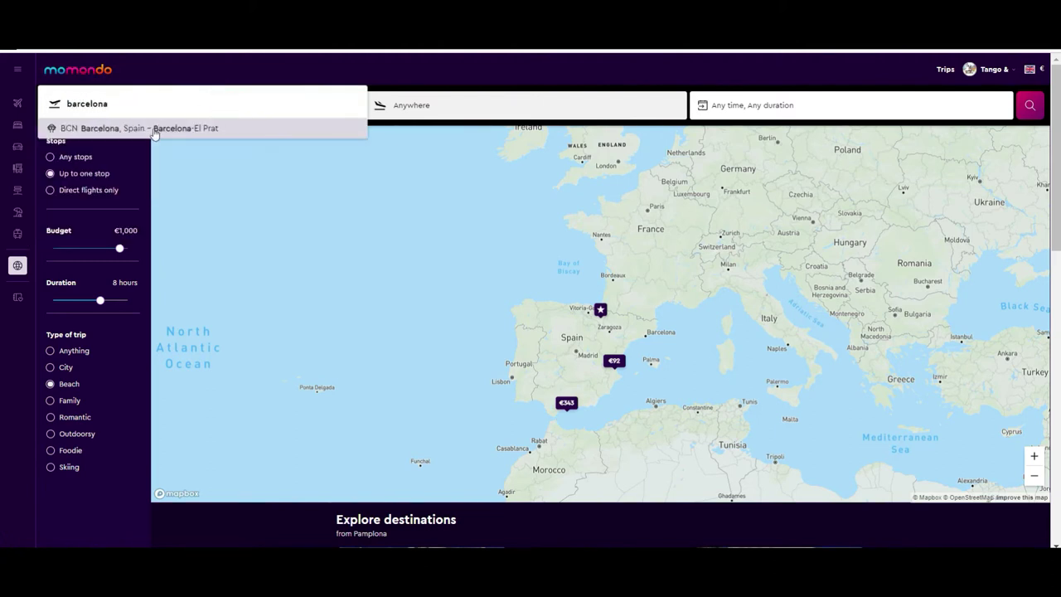
left_click(154, 131)
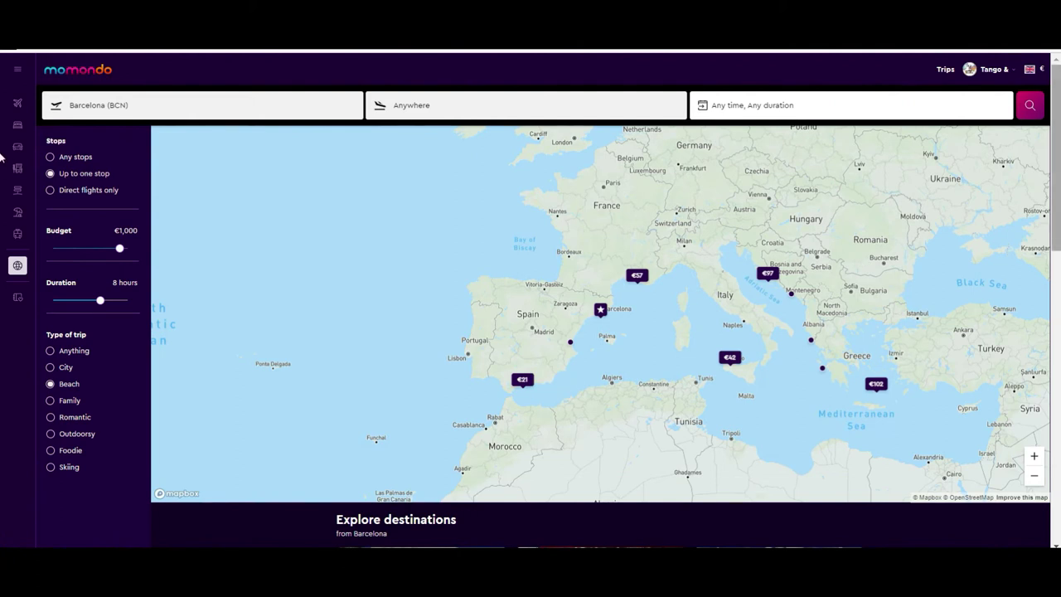
Browse the beach destinations from Barcelona and open the details for Corfu, Greece
scroll(1049, 282, "down", 4)
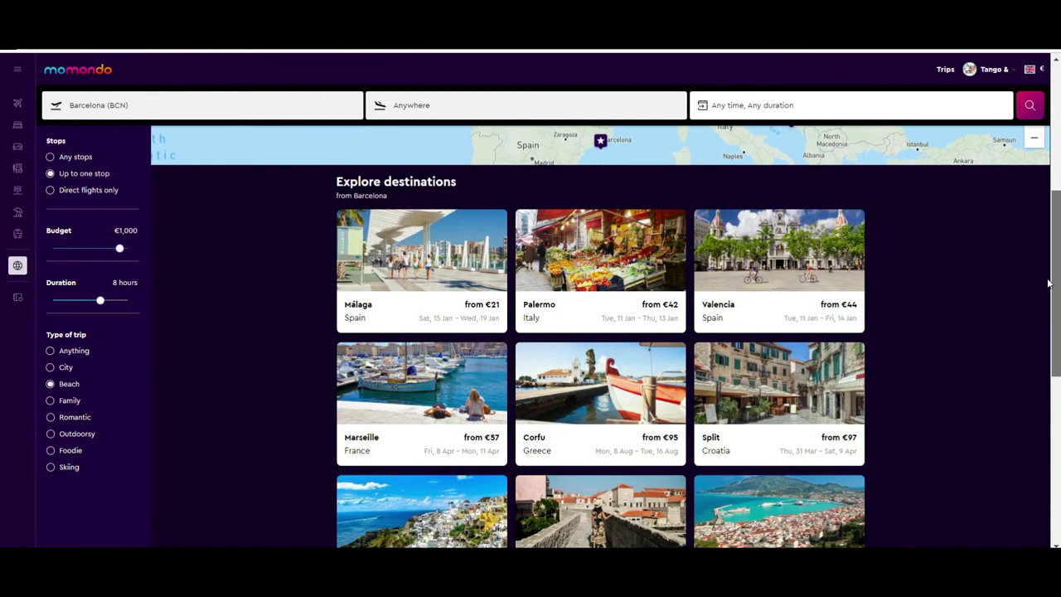
scroll(1049, 283, "down", 1)
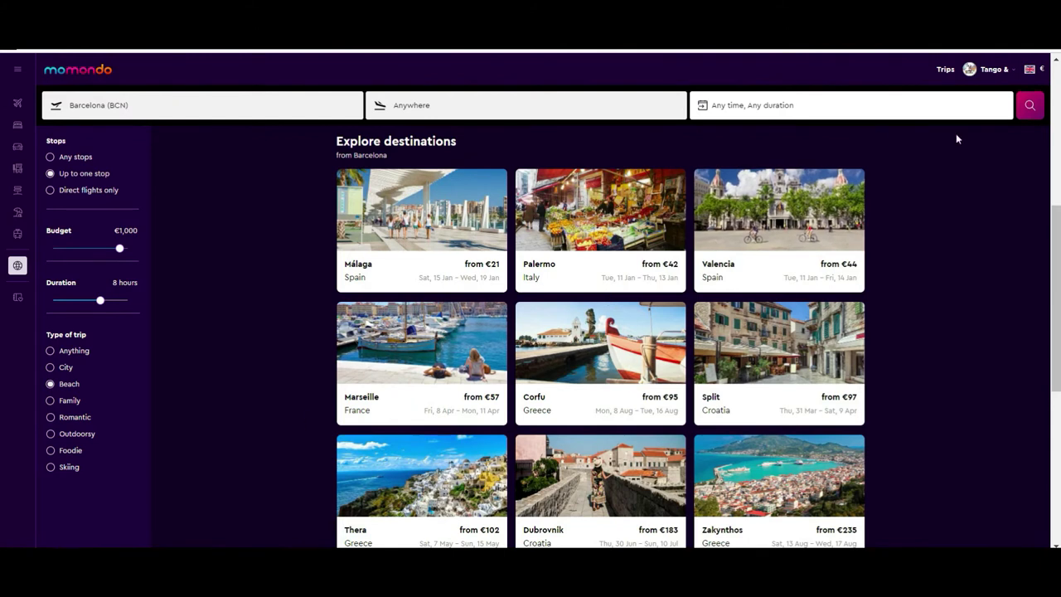
scroll(1057, 296, "down", 3)
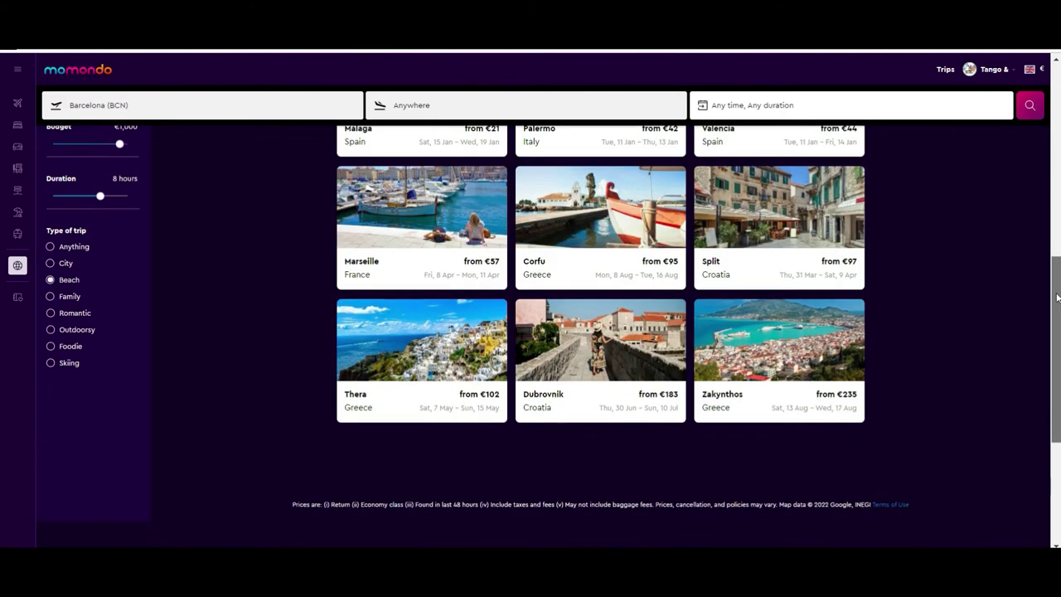
left_click_drag(1057, 297, 1021, 312)
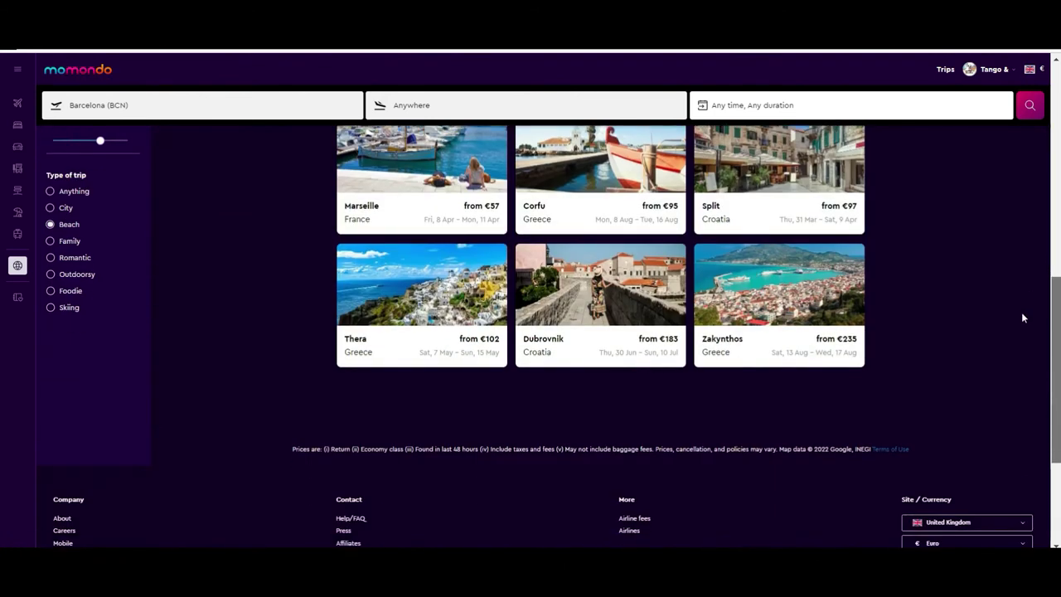
scroll(1012, 274, "up", 4)
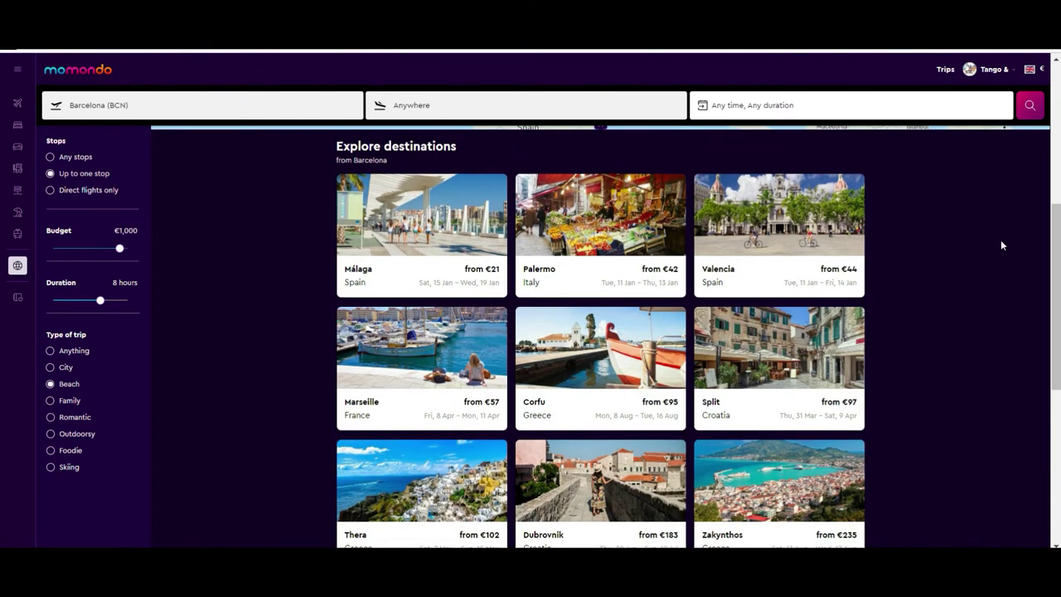
left_click(540, 402)
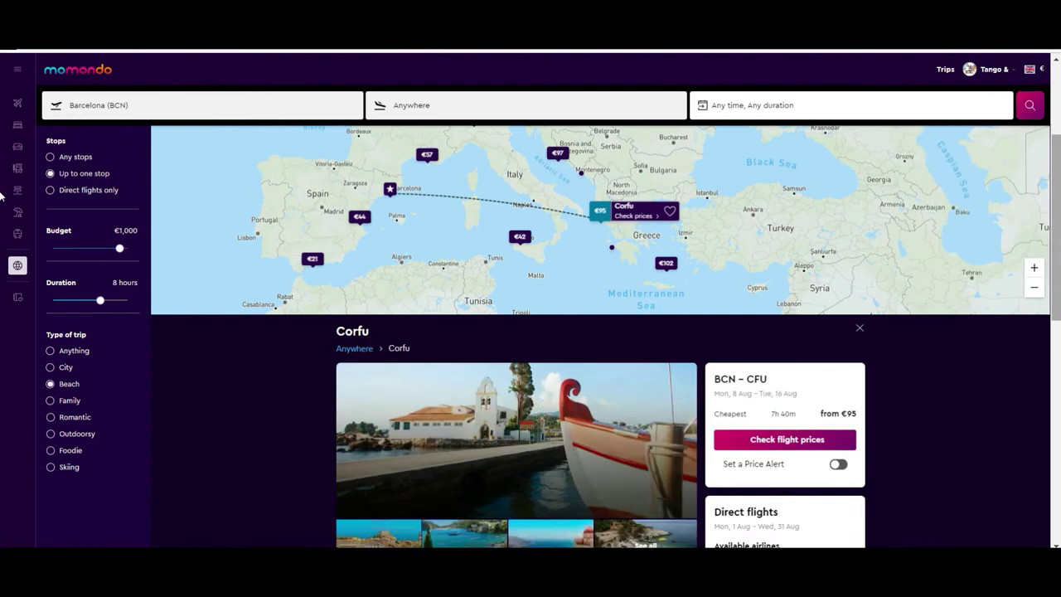
Review the Corfu trip details and check the flight prices for the BCN – CFU route
left_click_drag(1055, 178, 1056, 231)
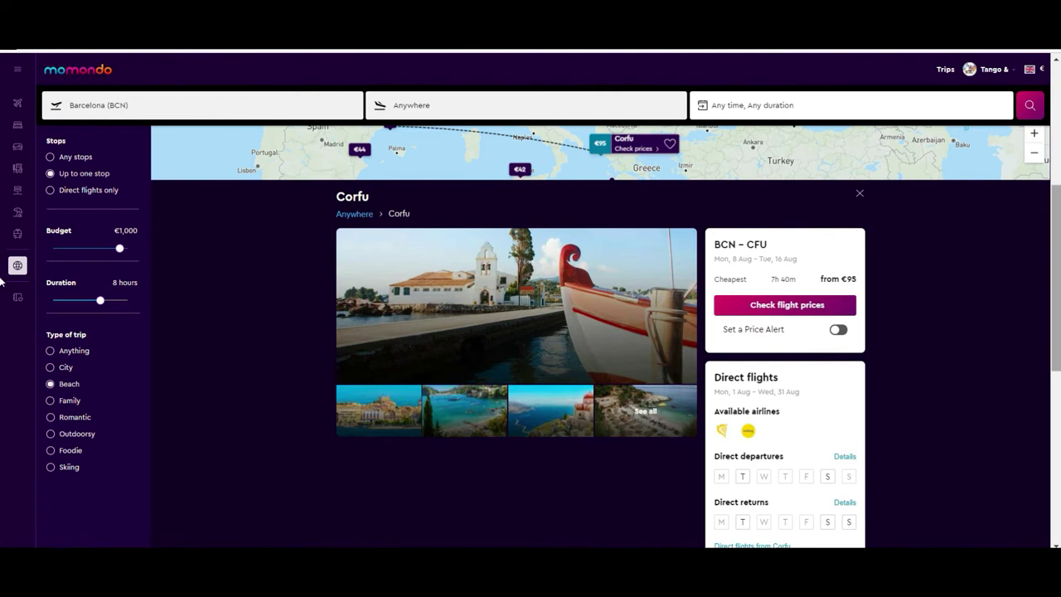
scroll(2, 281, "down", 2)
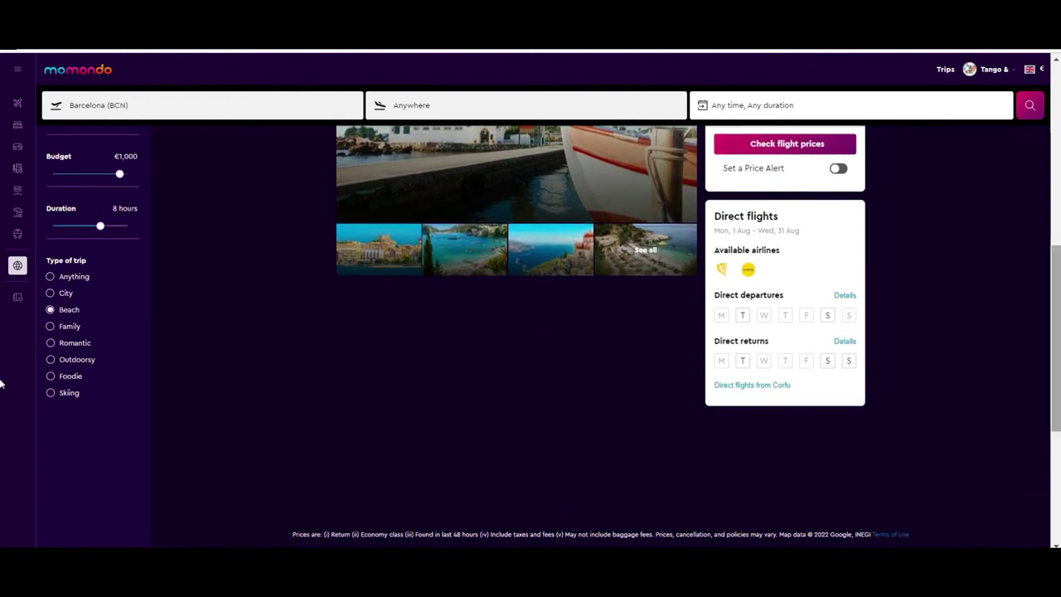
scroll(2, 324, "up", 1)
scroll(3, 324, "up", 1)
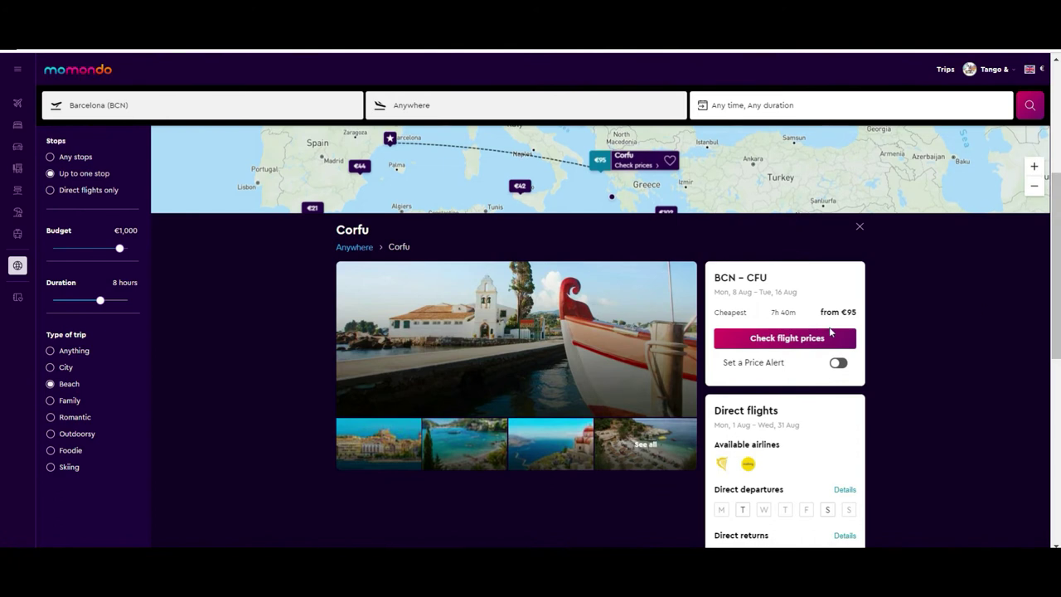
left_click(784, 338)
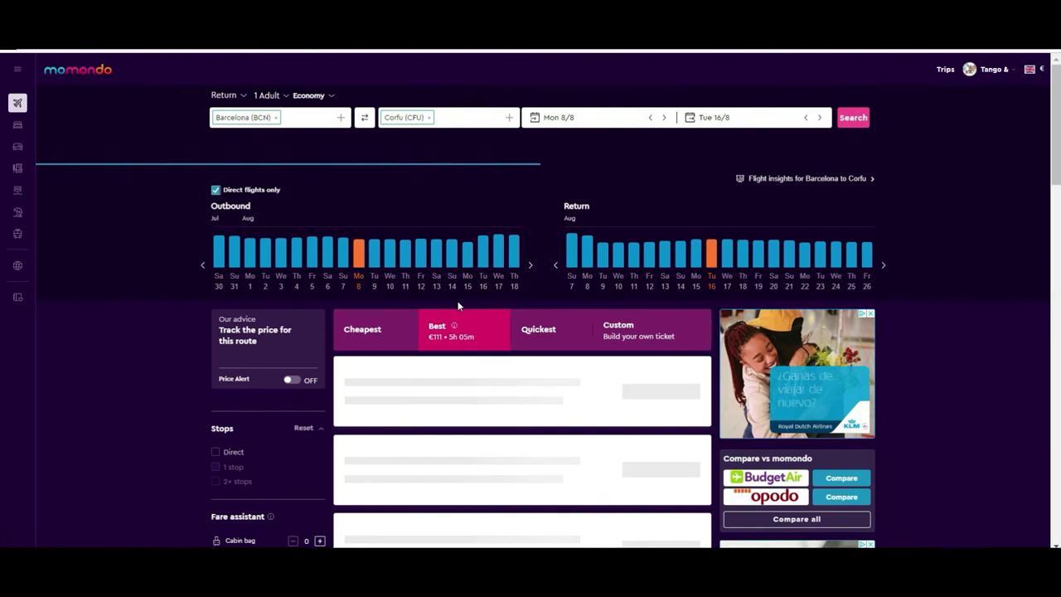
Turn off the Direct flights only option for the outbound and return price charts
left_click_drag(1056, 158, 1053, 178)
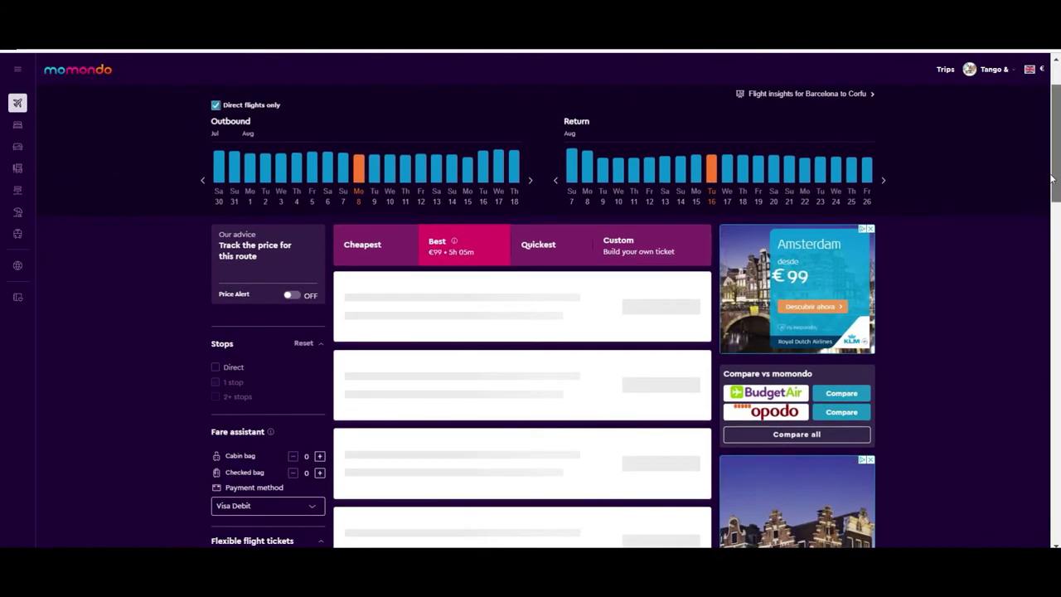
left_click_drag(1053, 178, 1058, 237)
scroll(0, 158, "up", 4)
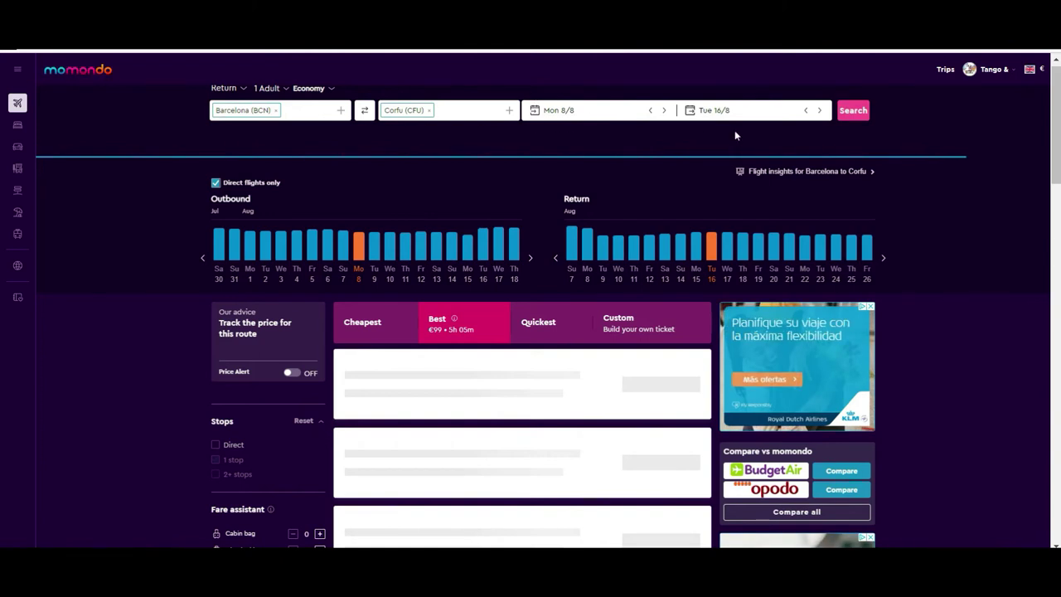
left_click(216, 183)
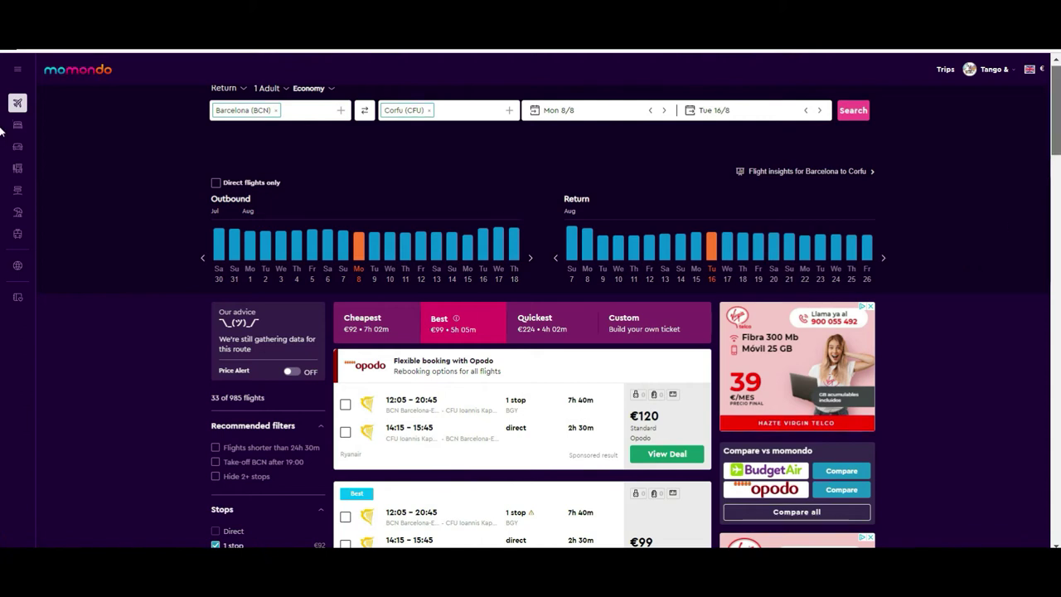
Exclude flights with 2+ stops from the Barcelona to Corfu results
scroll(1049, 159, "down", 2)
left_click_drag(1059, 149, 2, 143)
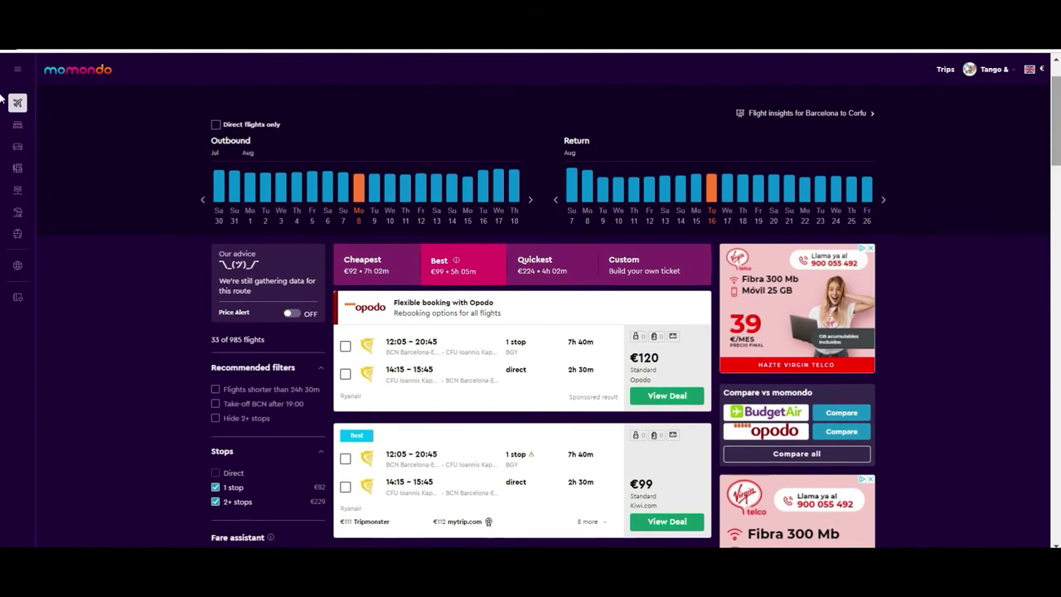
scroll(1058, 149, "down", 3)
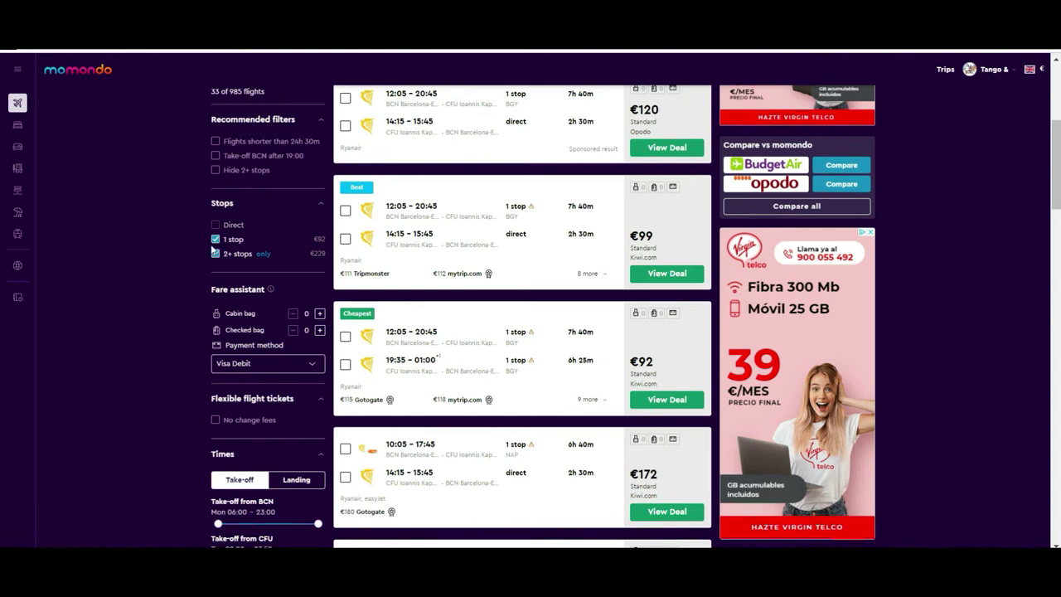
left_click(217, 224)
left_click(215, 255)
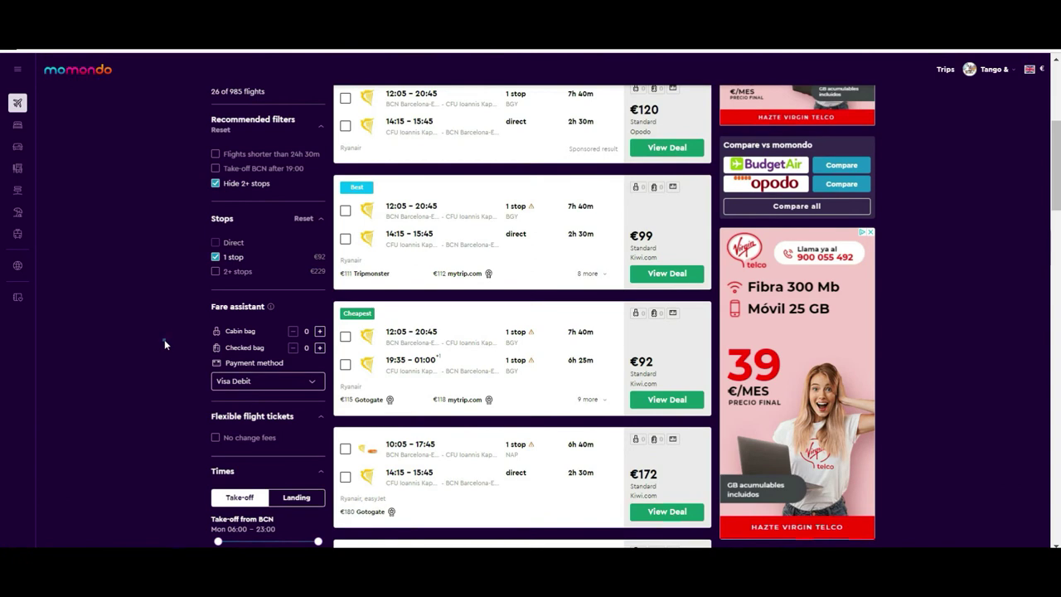
Include one cabin bag and one checked bag in the fares
mouse_move(342, 393)
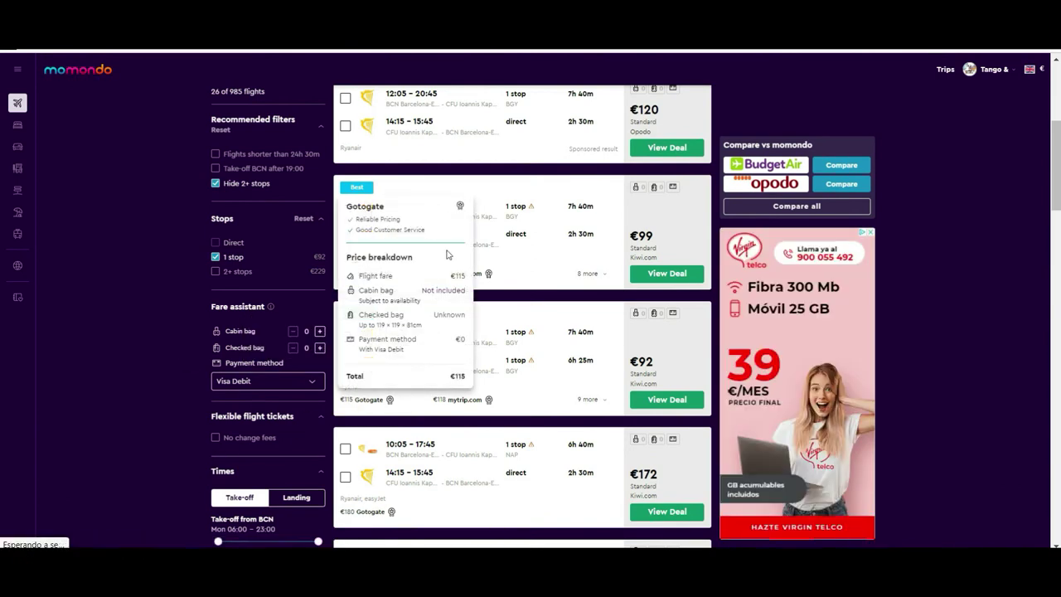
left_click(320, 330)
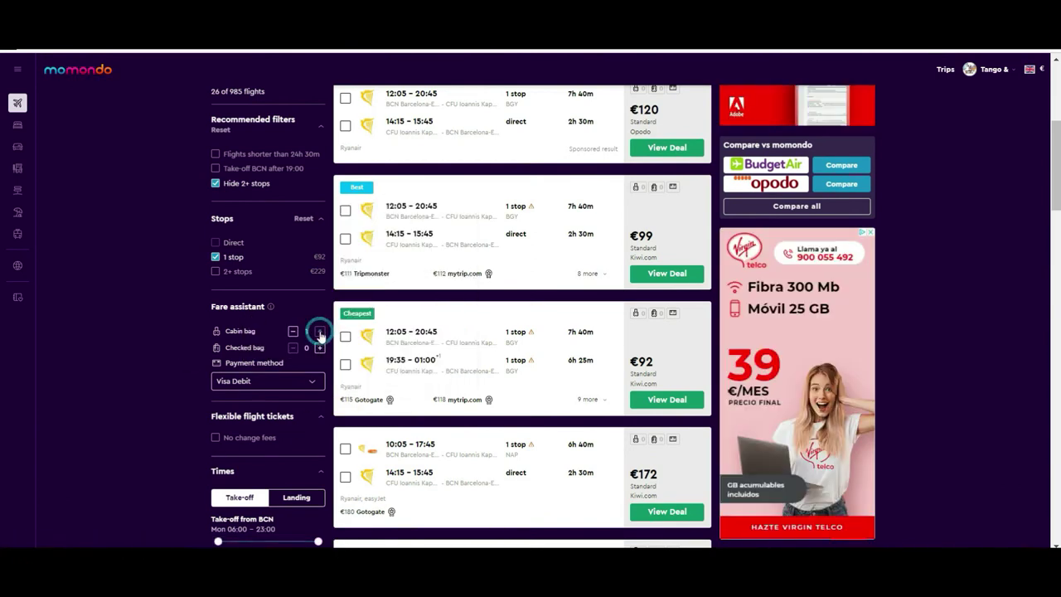
left_click(320, 348)
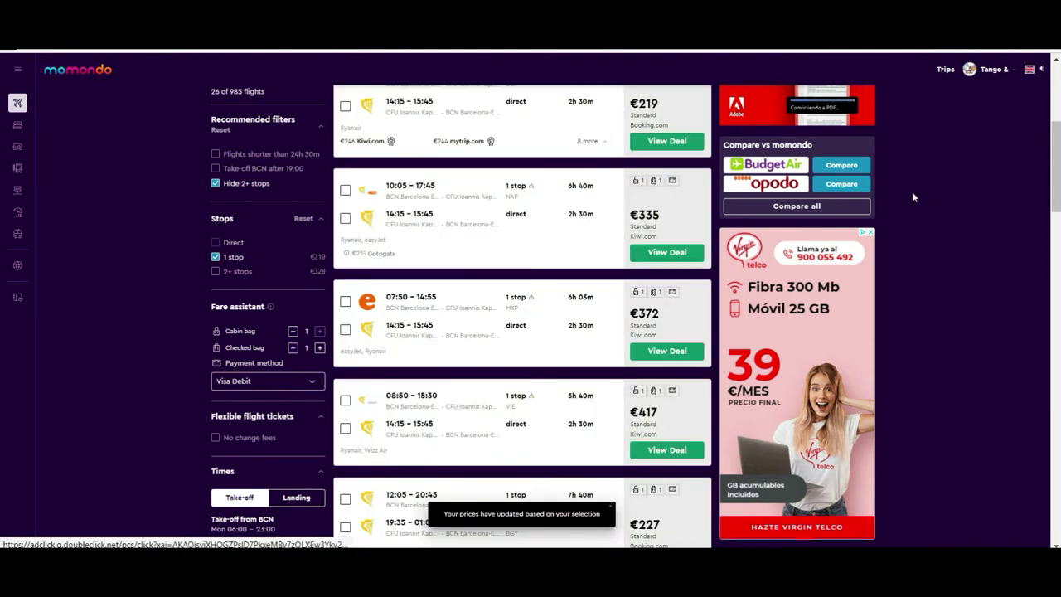
Limit the take-off times to 17:30 – 23:00 from BCN and 19:00 – 23:59 from CFU
scroll(3, 180, "down", 1)
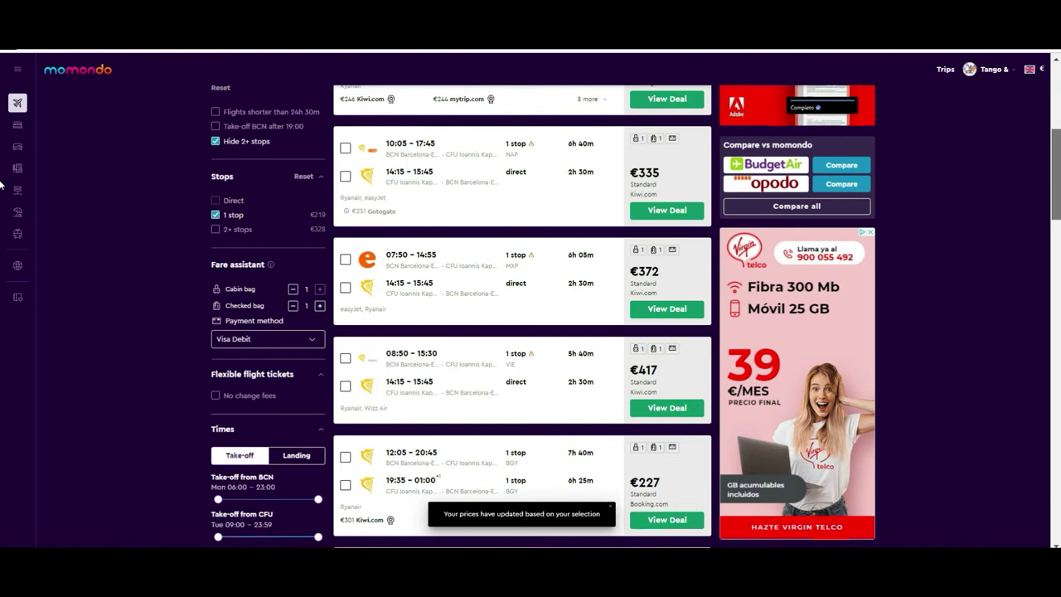
scroll(1057, 225, "down", 4)
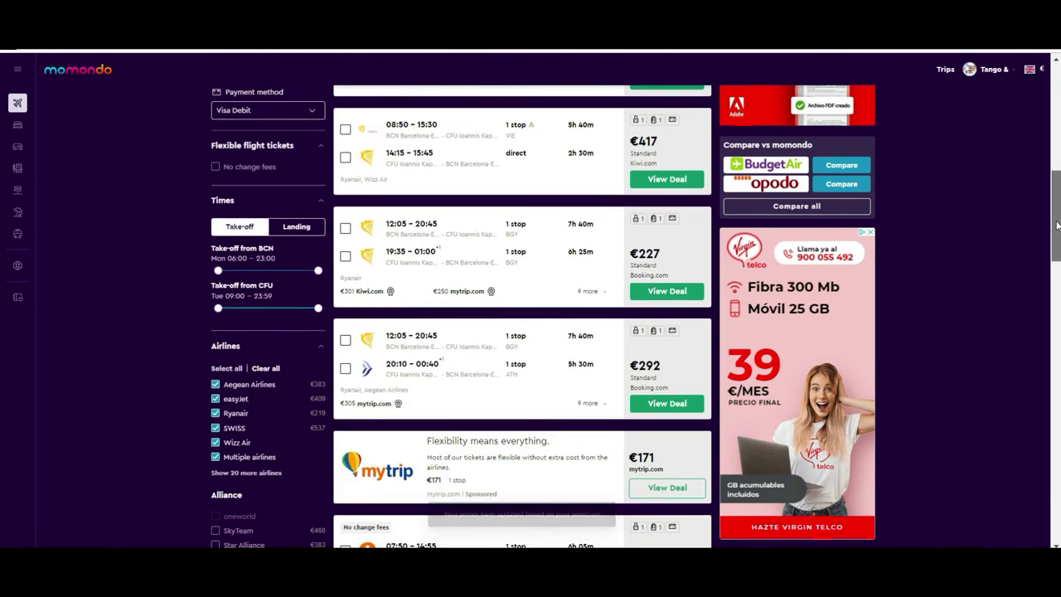
mouse_move(225, 277)
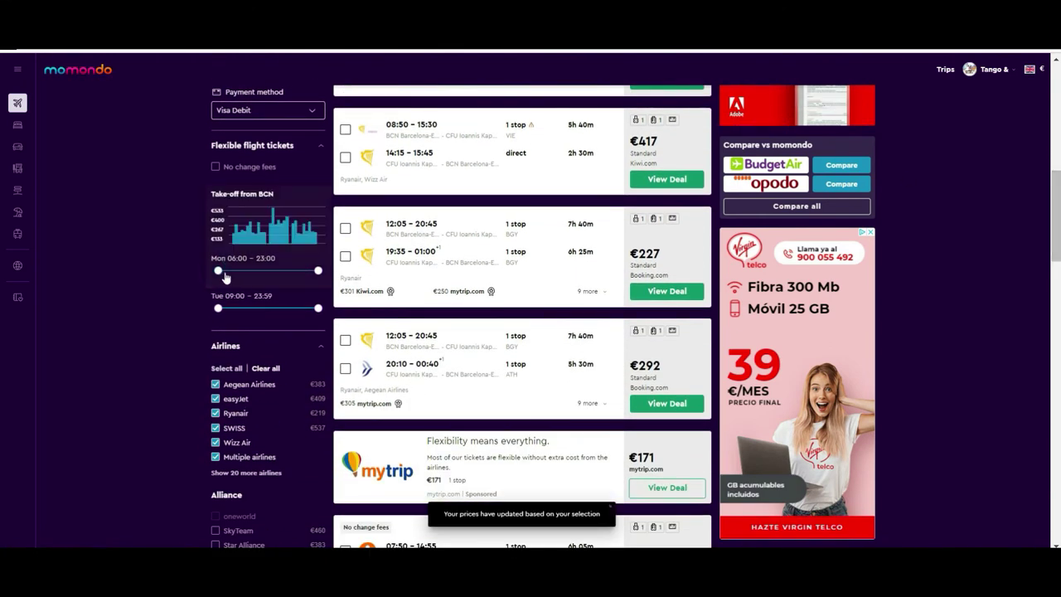
left_click_drag(226, 277, 288, 281)
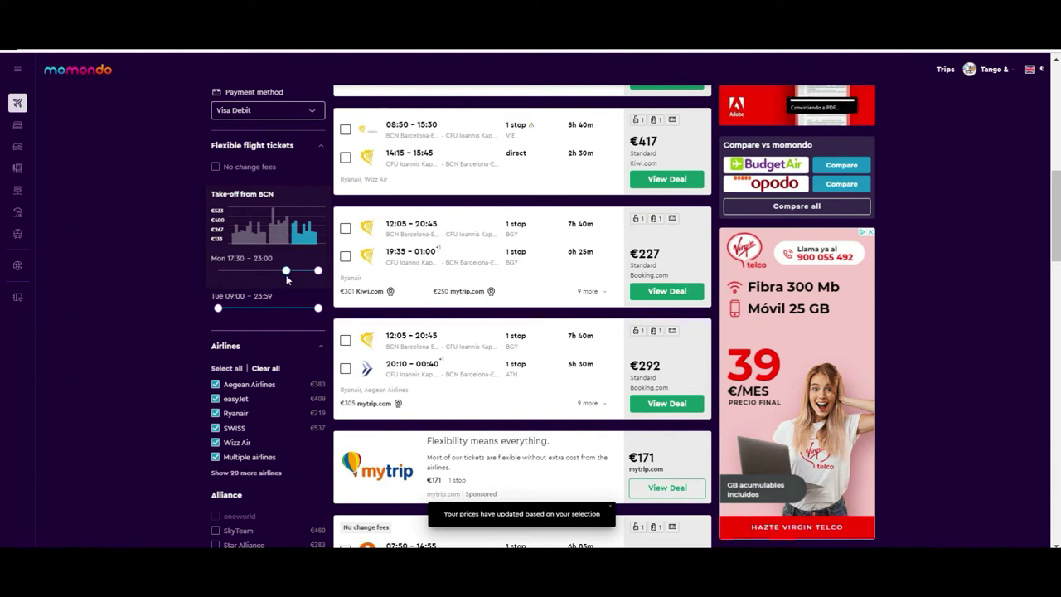
left_click_drag(218, 311, 232, 314)
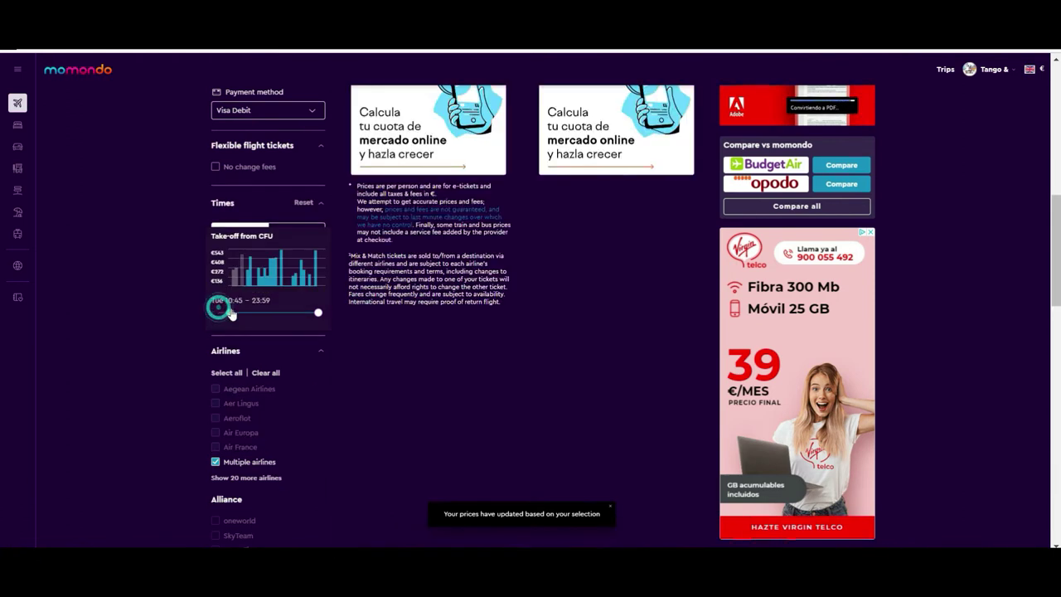
left_click_drag(305, 326, 305, 326)
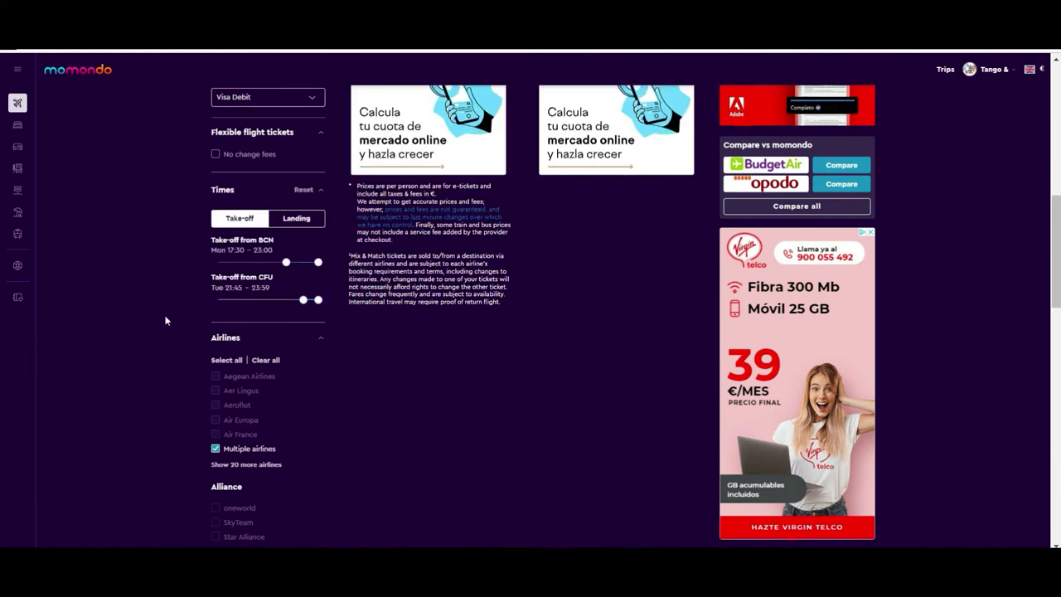
left_click_drag(1055, 266, 1036, 237)
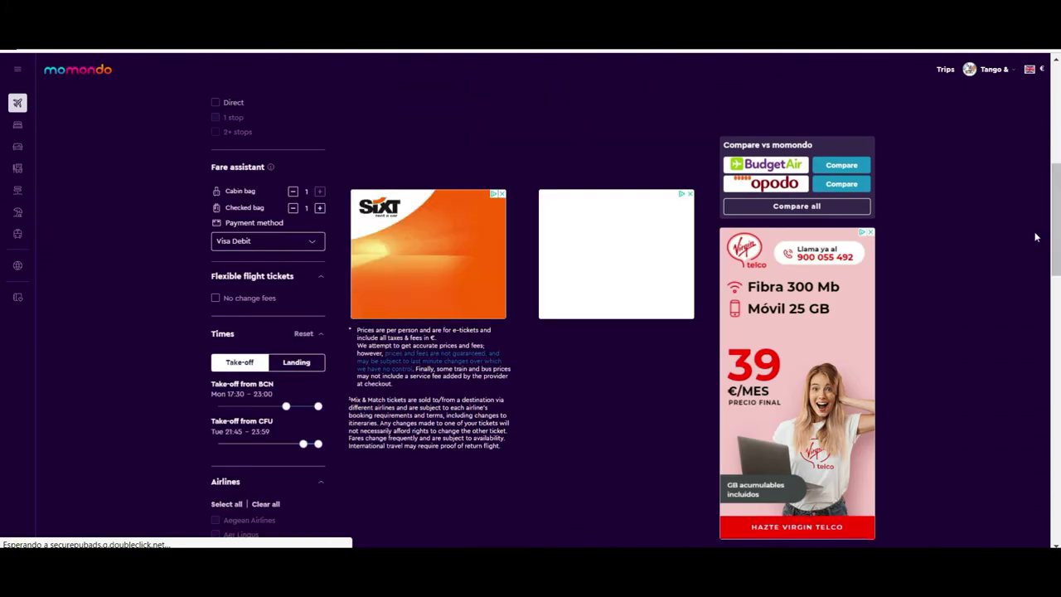
left_click_drag(303, 444, 285, 444)
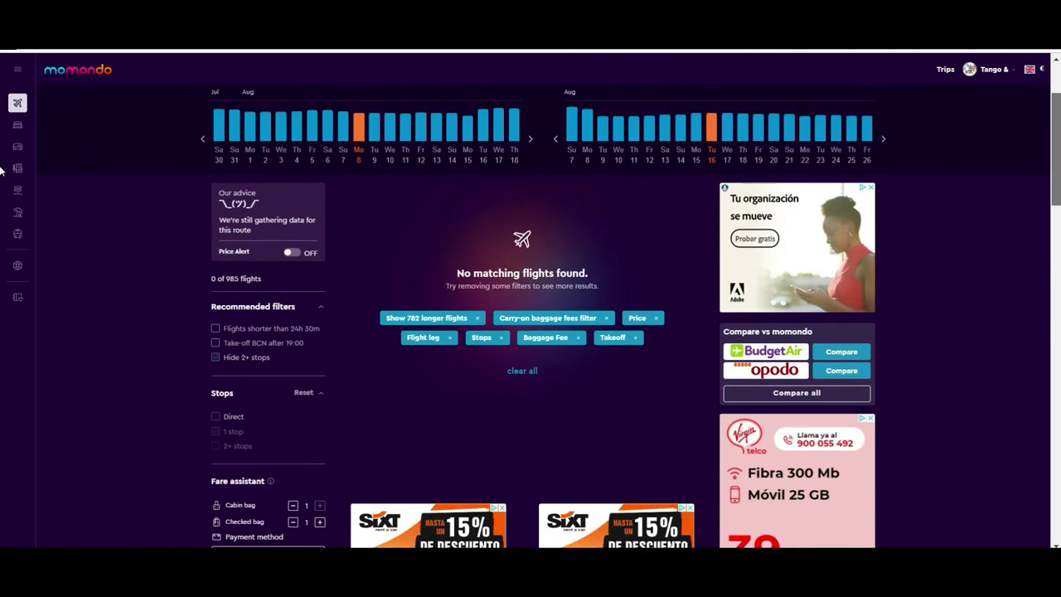
Widen the take-off ranges back to 06:00 – 23:00 from BCN and 09:00 – 23:59 from CFU
scroll(1, 240, "down", 5)
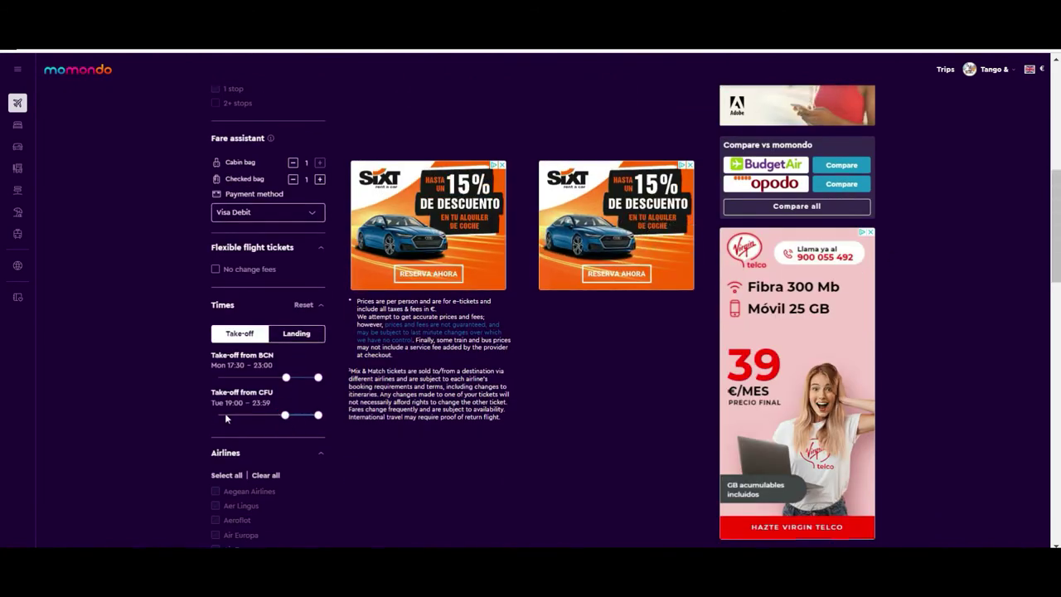
right_click(225, 412)
left_click(286, 417)
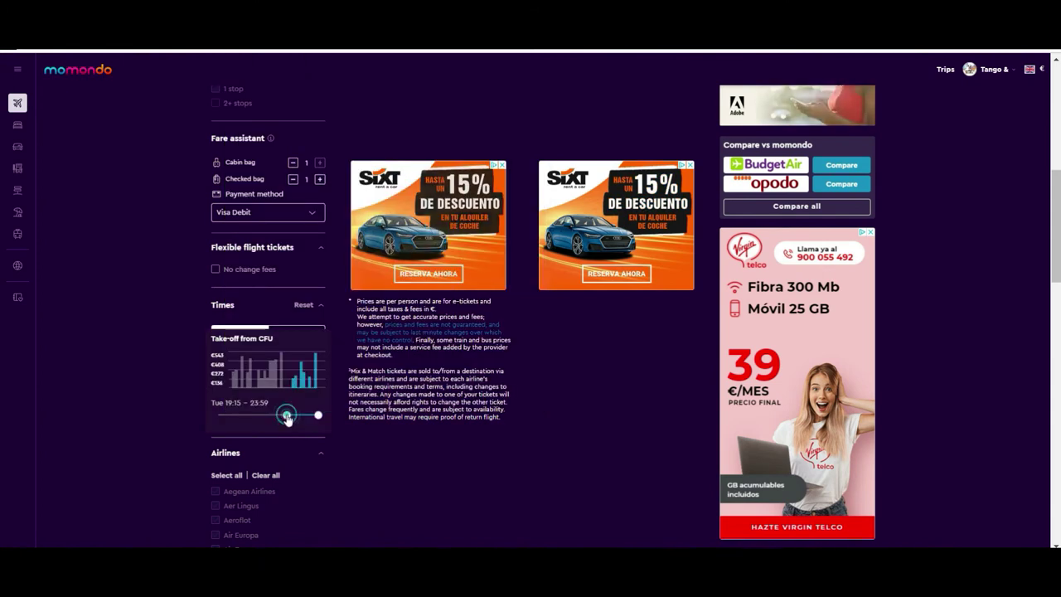
left_click_drag(286, 414, 181, 416)
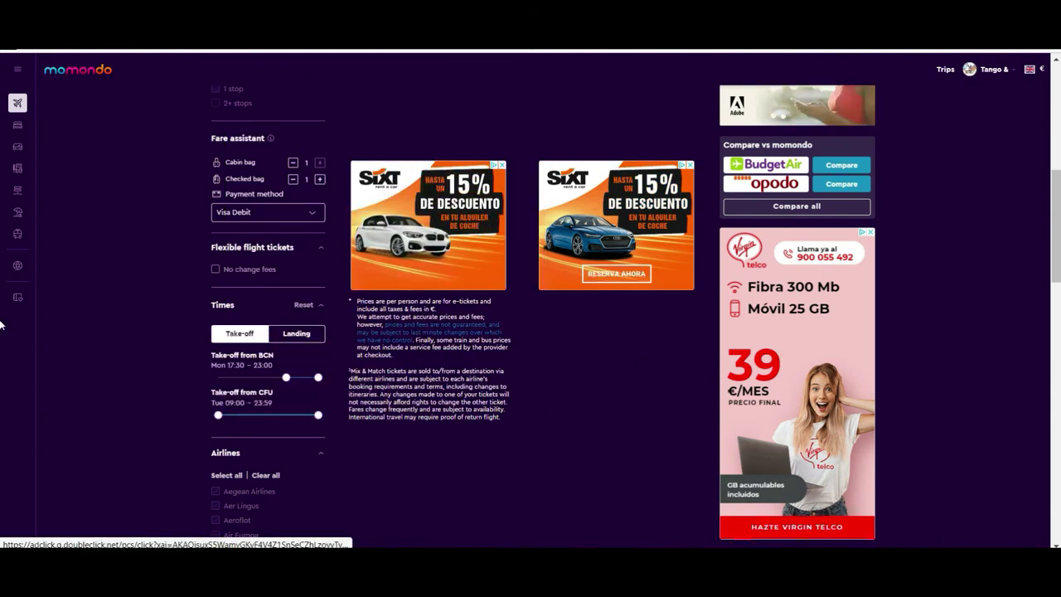
scroll(303, 450, "down", 3)
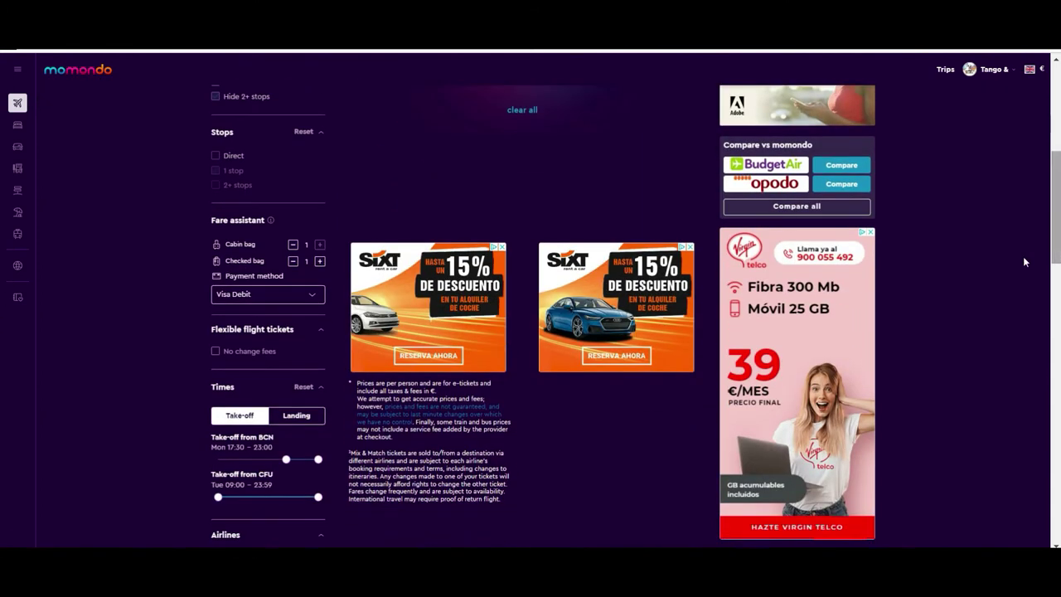
left_click_drag(286, 458, 256, 469)
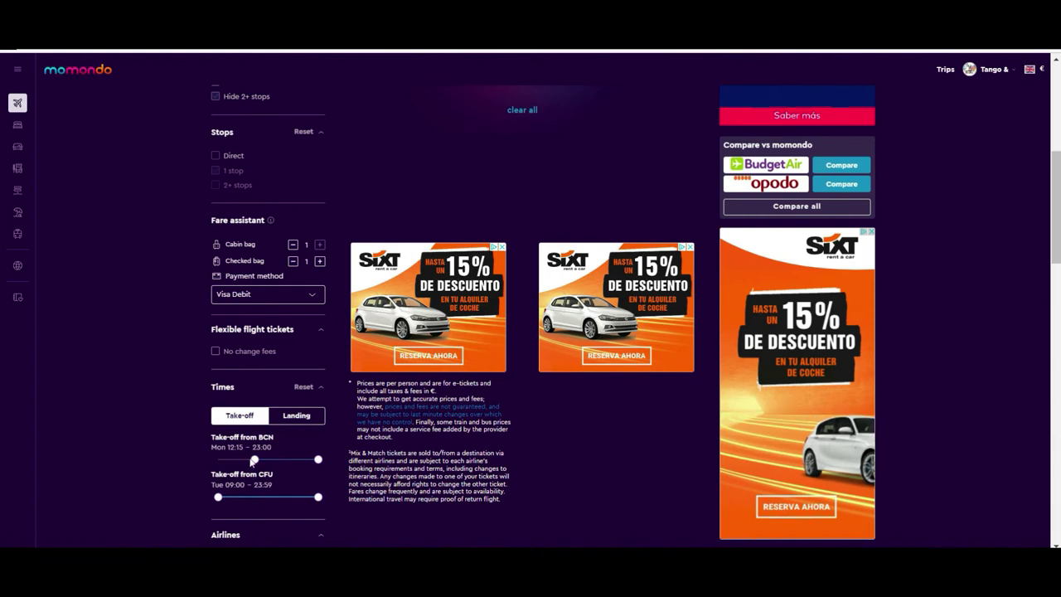
left_click_drag(254, 461, 180, 456)
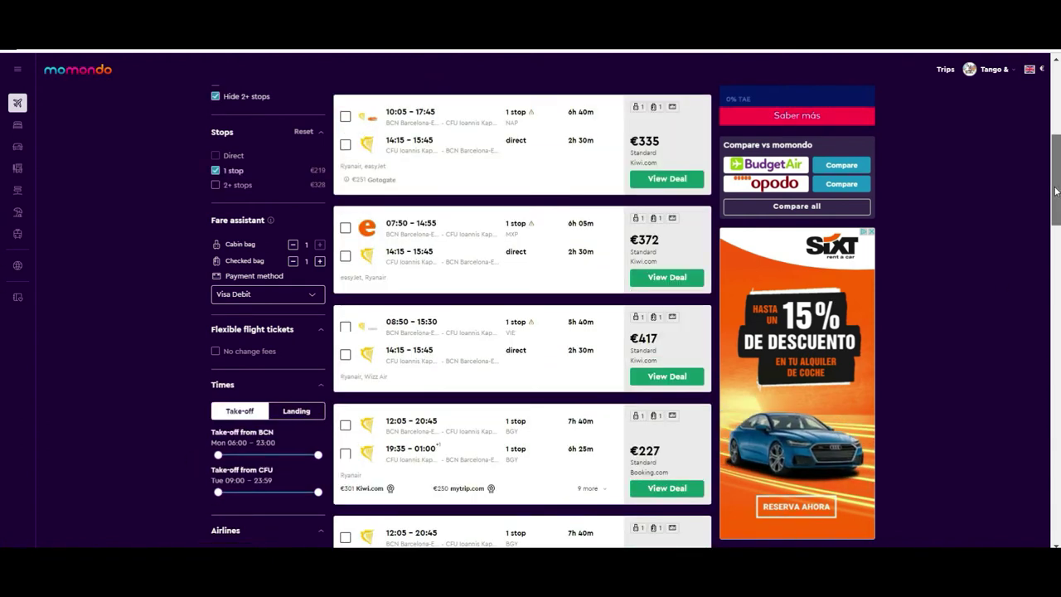
Review the remaining flight filters, including airlines, airports, duration and price, and expand the Aircraft options
scroll(1056, 192, "down", 1)
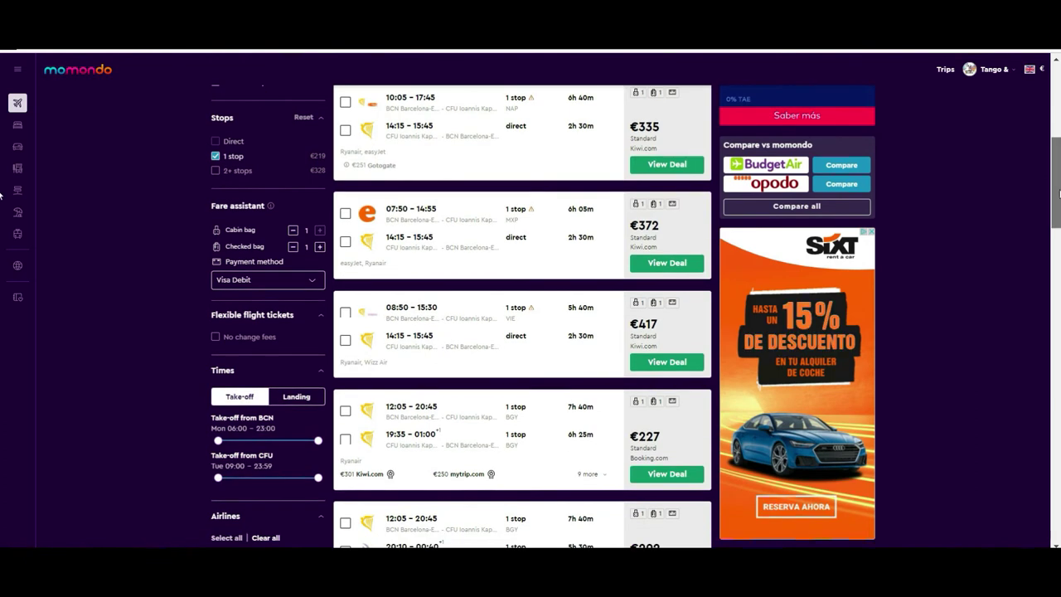
left_click_drag(1058, 193, 1054, 241)
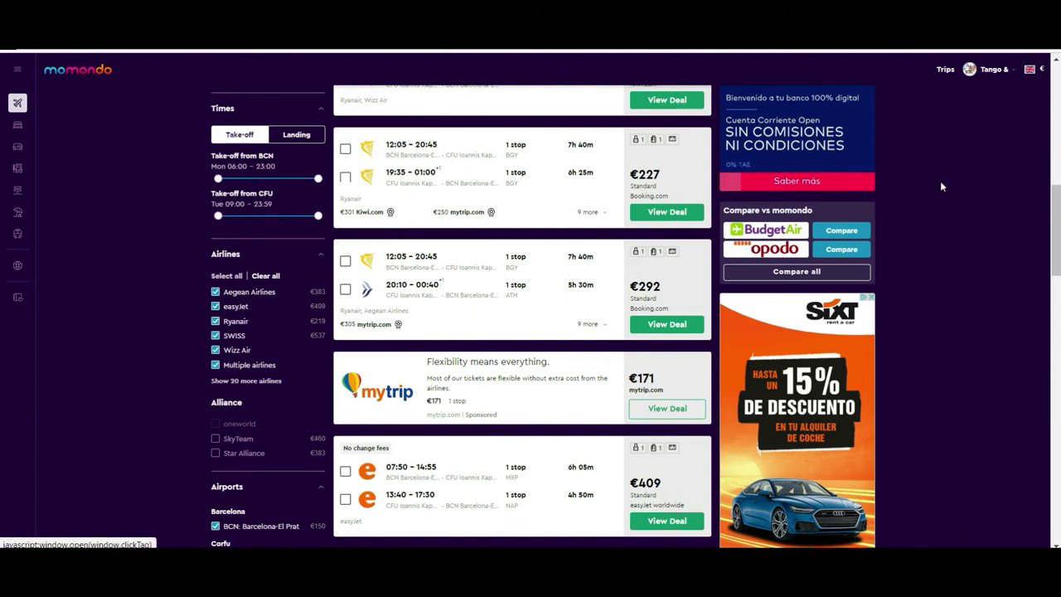
scroll(320, 214, "down", 5)
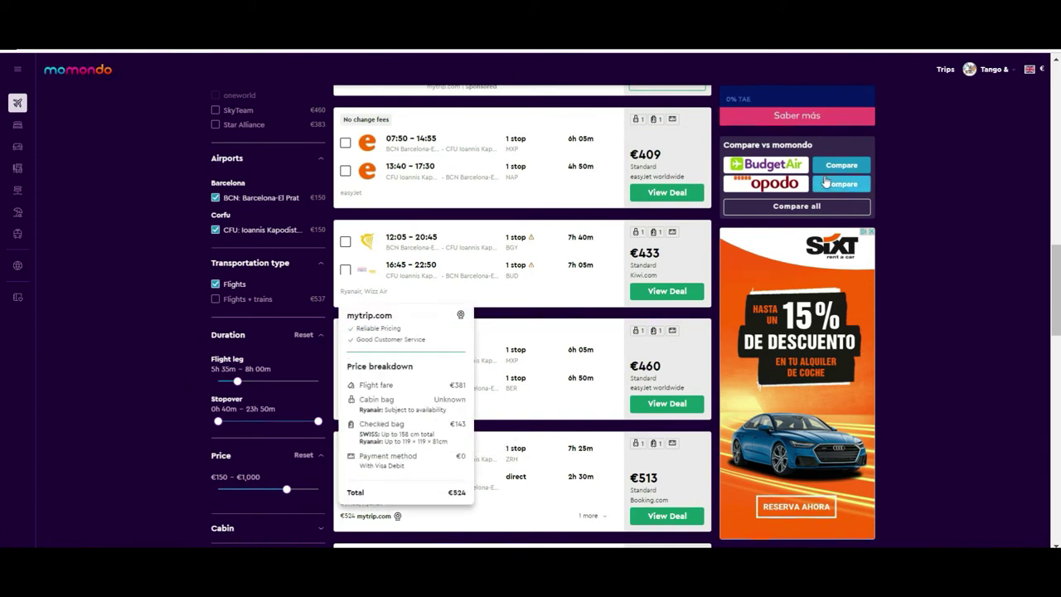
scroll(1047, 361, "down", 4)
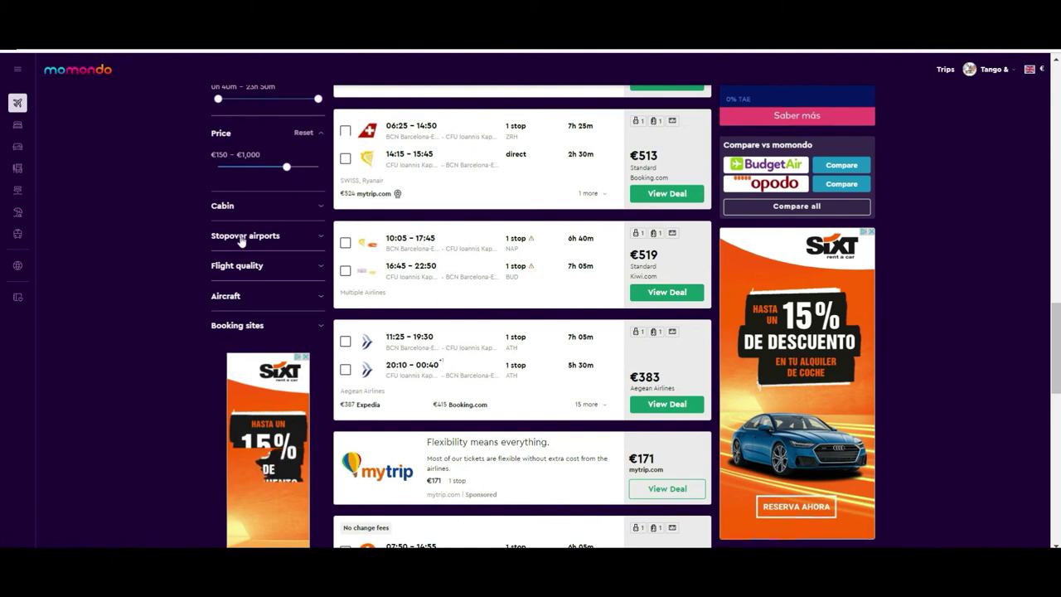
left_click(321, 295)
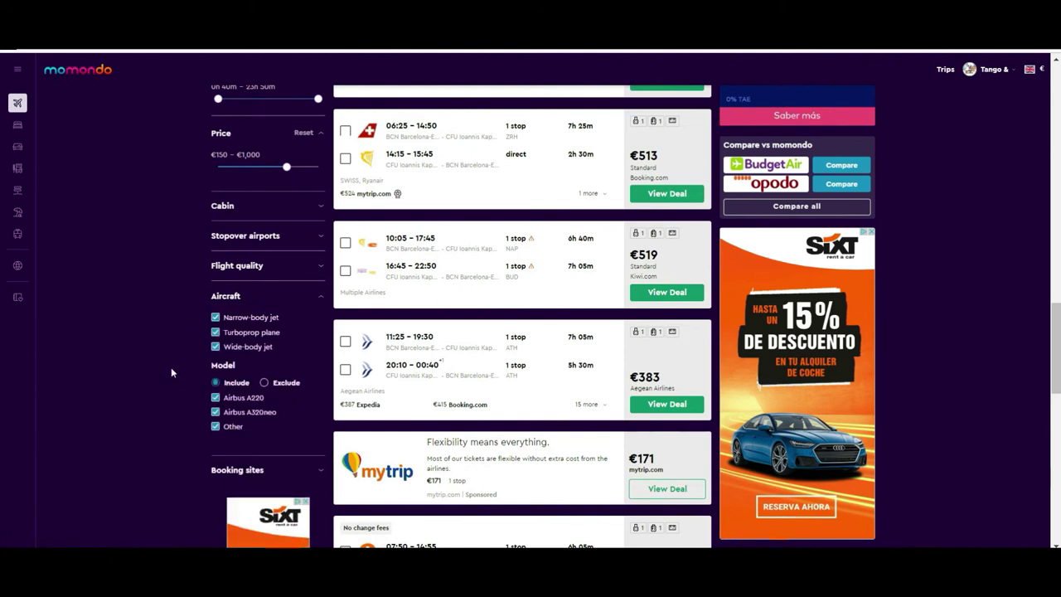
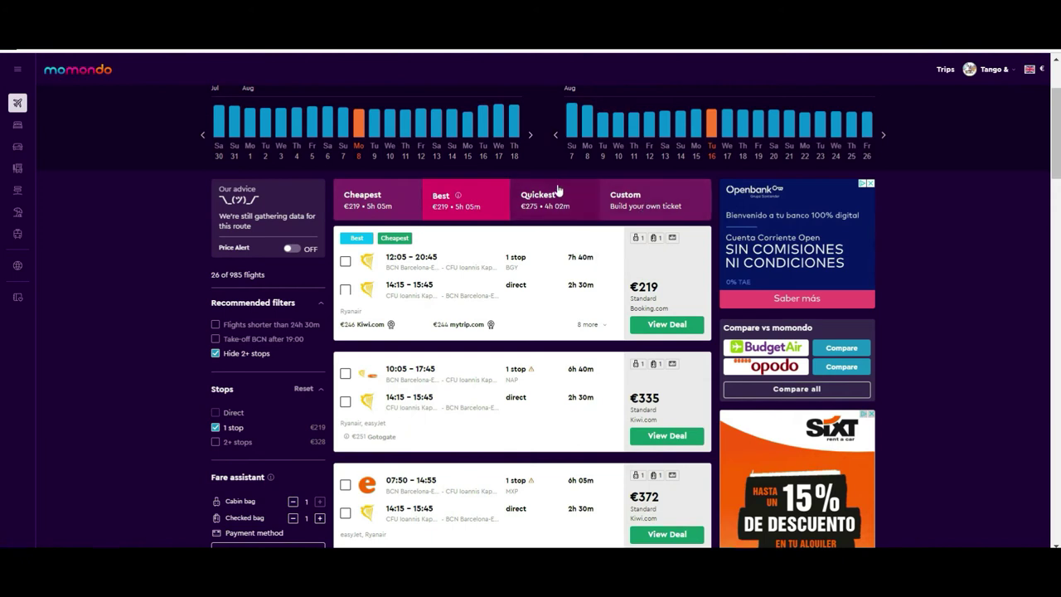
Sort the flights by cheapest and select the 12:05 – 20:45 outbound and 14:15 – 15:45 return legs
left_click(367, 199)
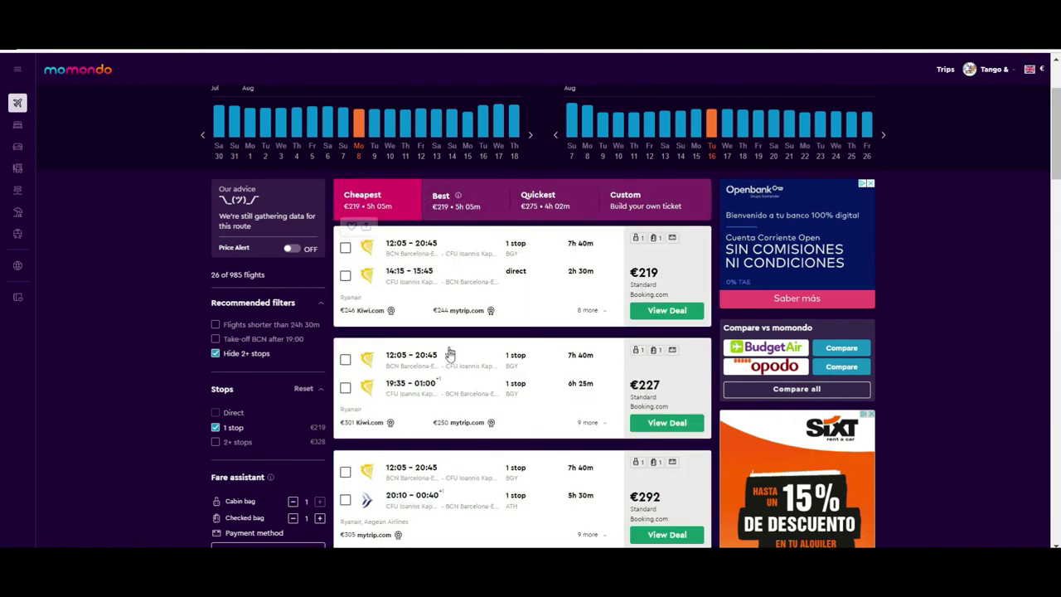
left_click(346, 247)
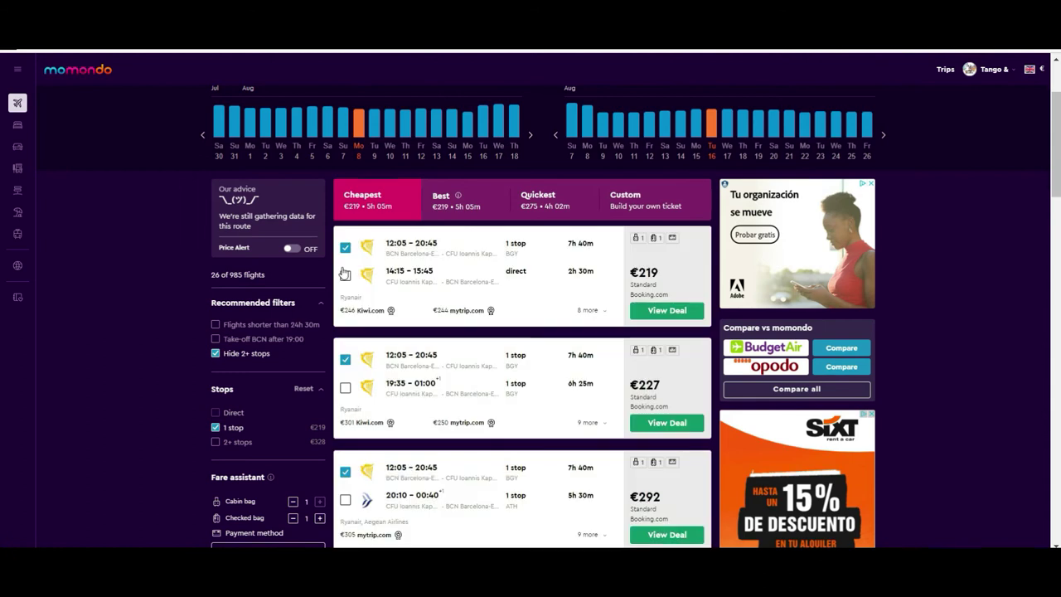
left_click(346, 276)
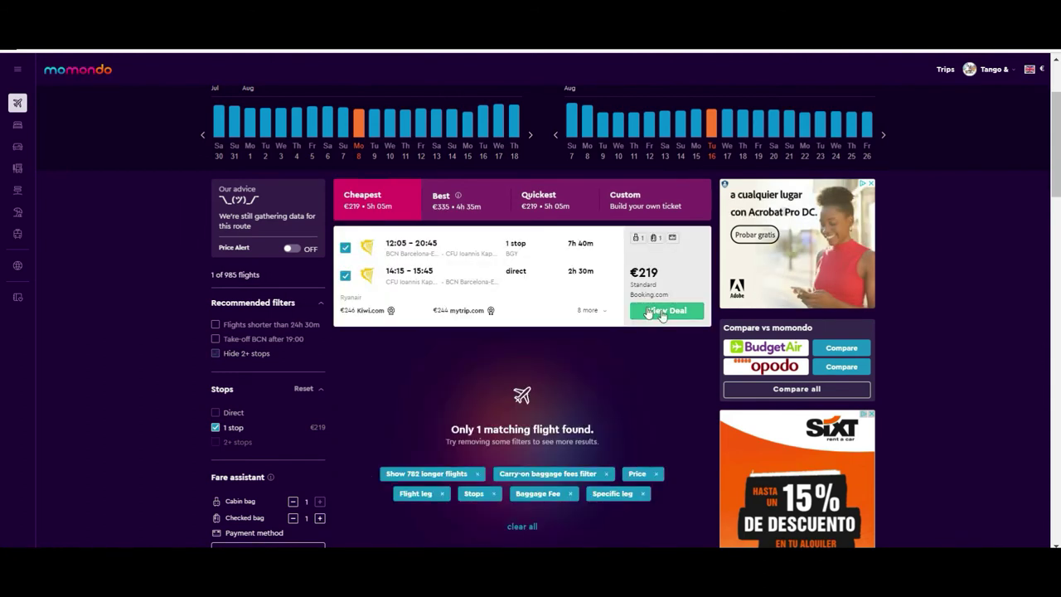
Replace the selected return leg with the 20:10 – 00:40 Aegean Airlines flight, keeping the 12:05 outbound leg
left_click(344, 277)
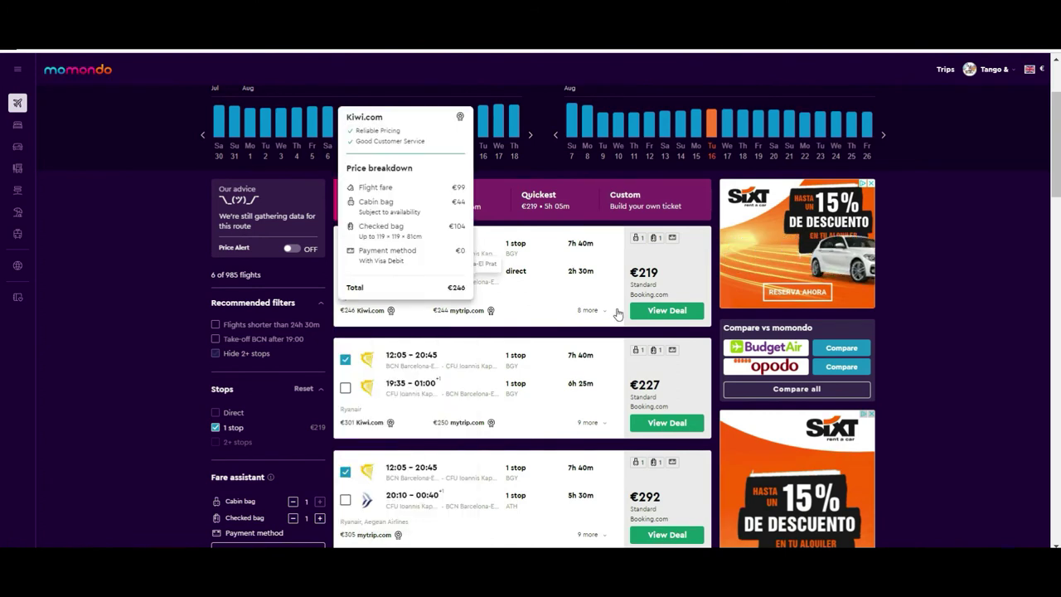
left_click(349, 501)
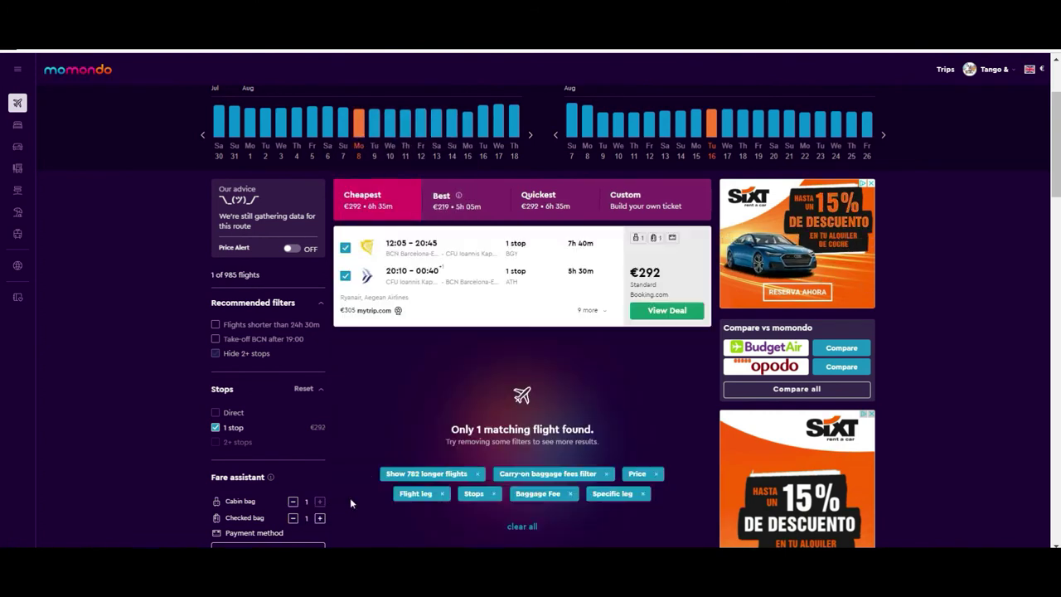
left_click(636, 311)
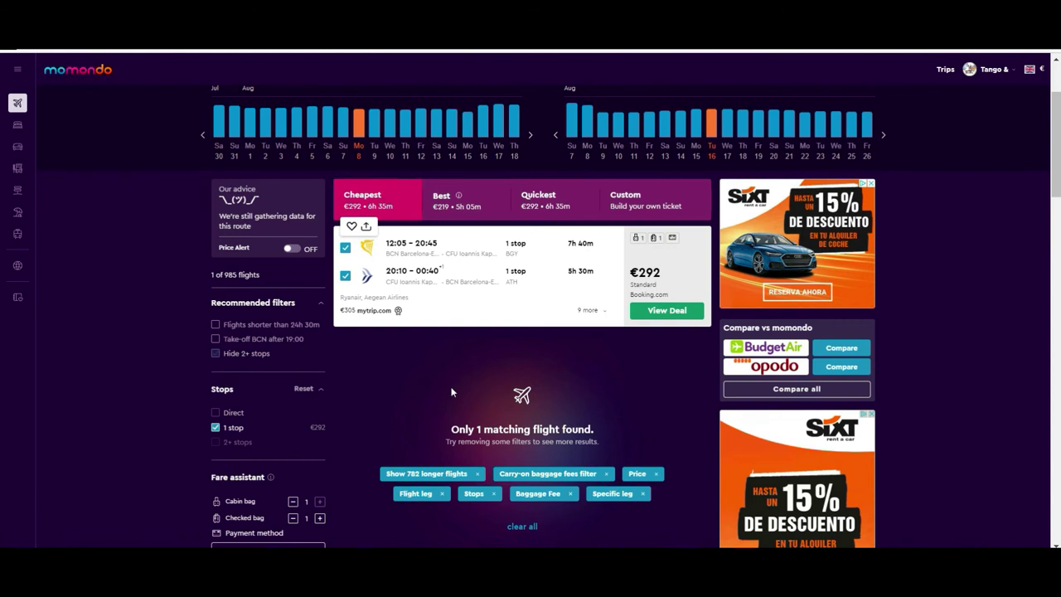
scroll(1058, 199, "down", 2)
left_click_drag(1058, 199, 4, 104)
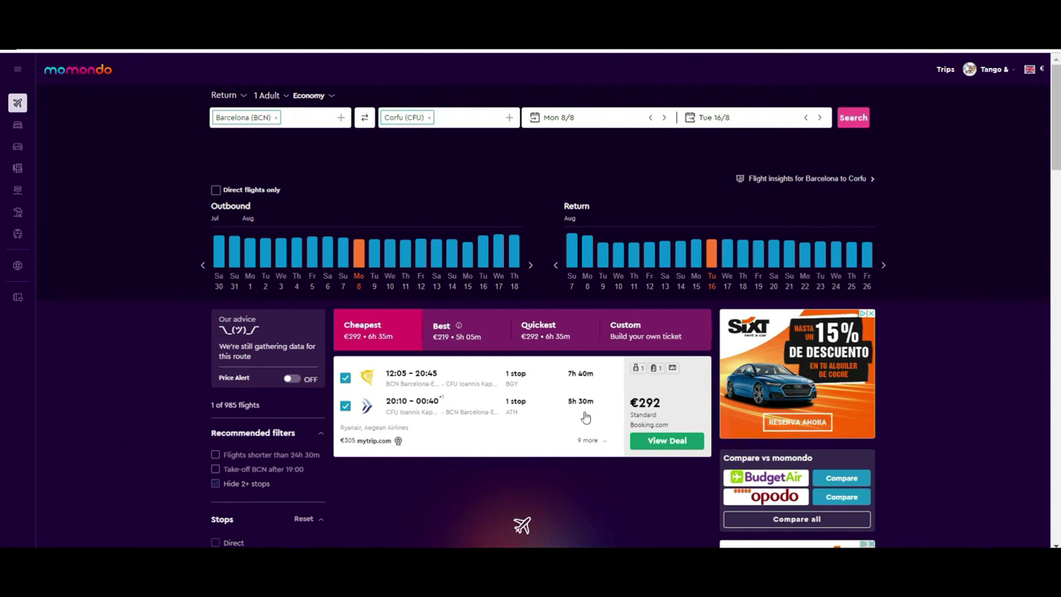
Open the Holidays section and look through its destinations, travel inspiration and package booking advice
mouse_move(638, 394)
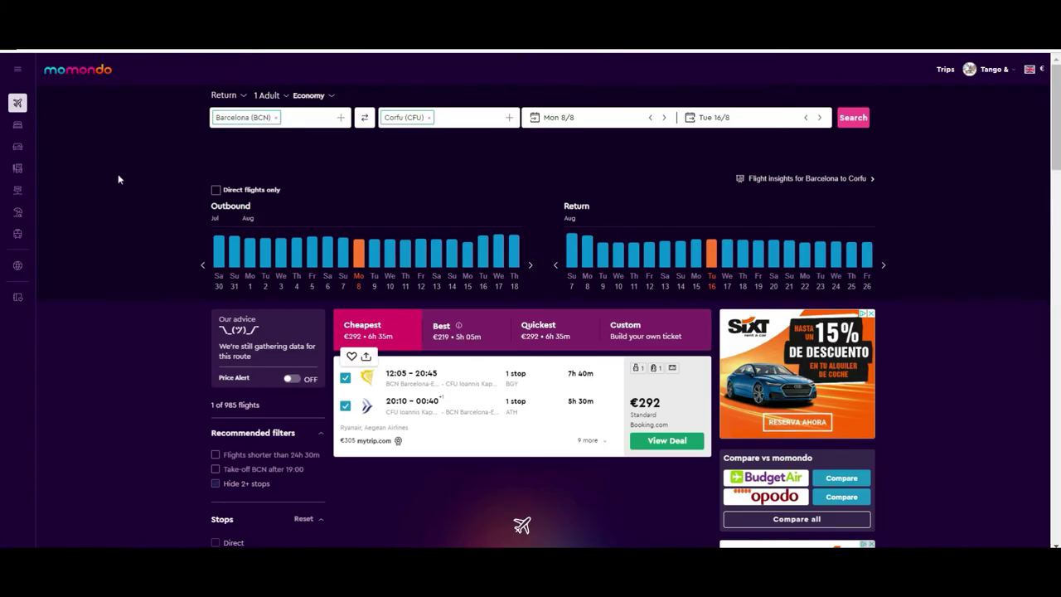
mouse_move(2, 187)
mouse_move(1, 300)
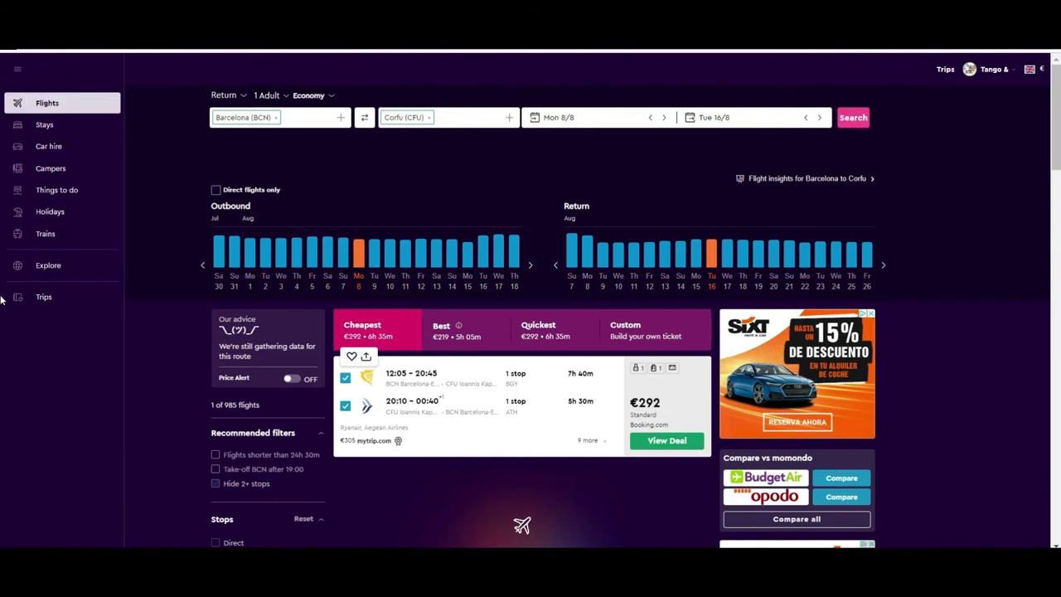
left_click(49, 213)
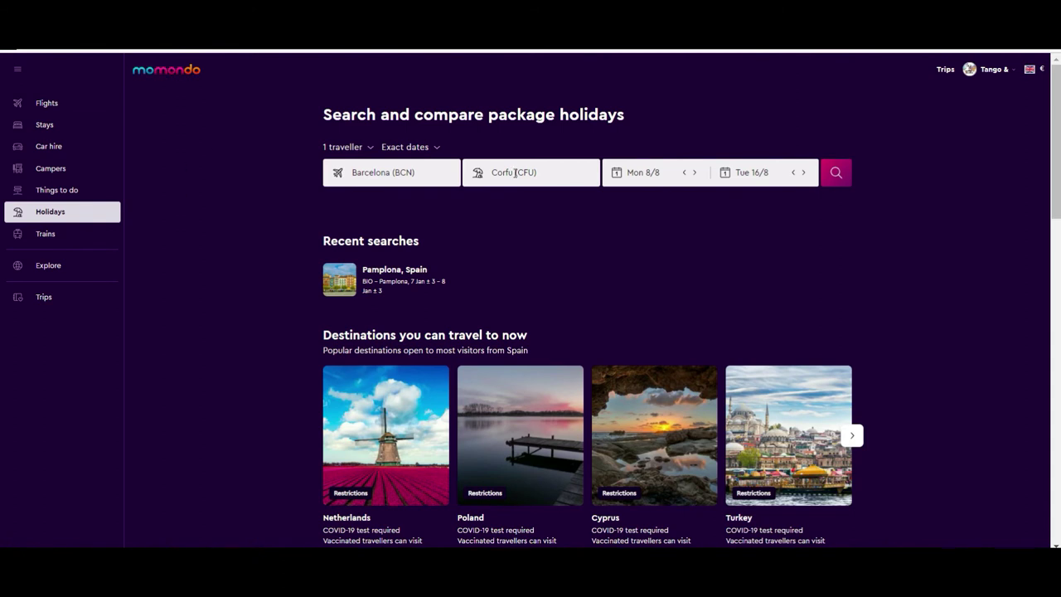
scroll(2, 162, "down", 2)
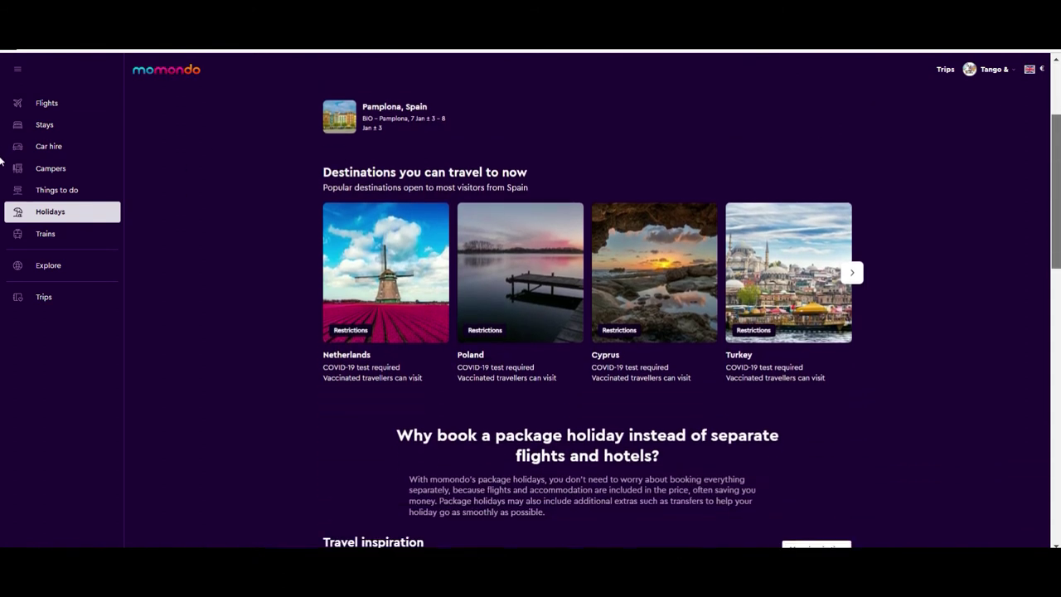
scroll(2, 163, "down", 1)
scroll(2, 171, "down", 1)
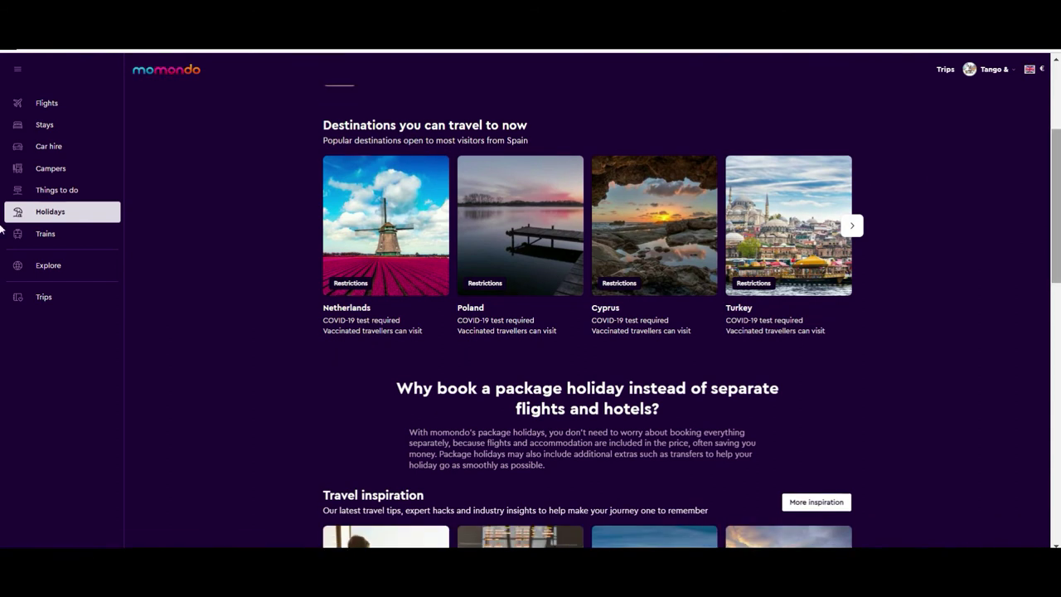
scroll(1, 228, "down", 3)
scroll(0, 294, "down", 1)
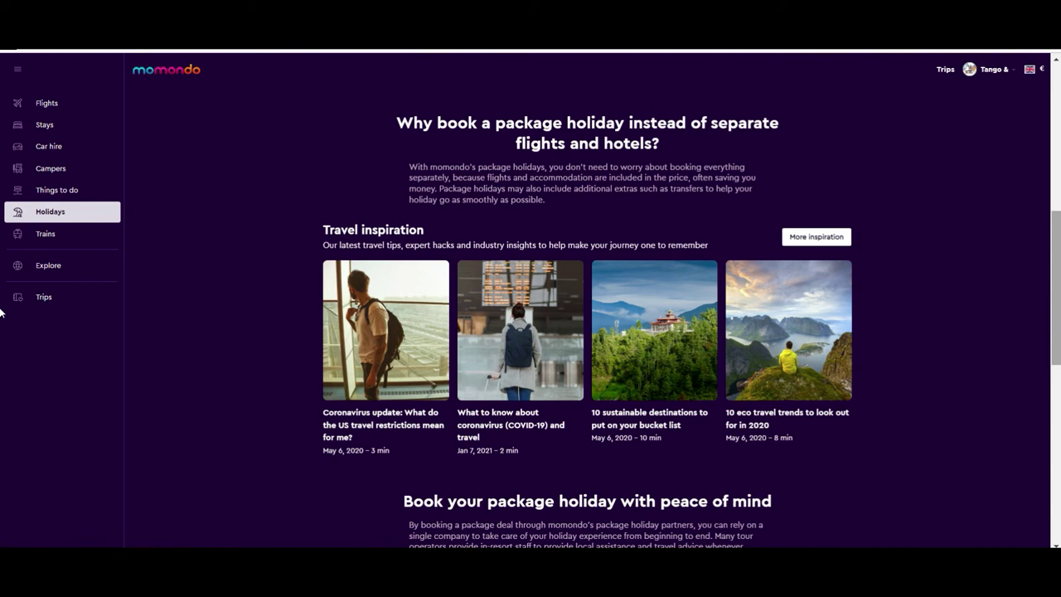
left_click_drag(1054, 280, 1059, 291)
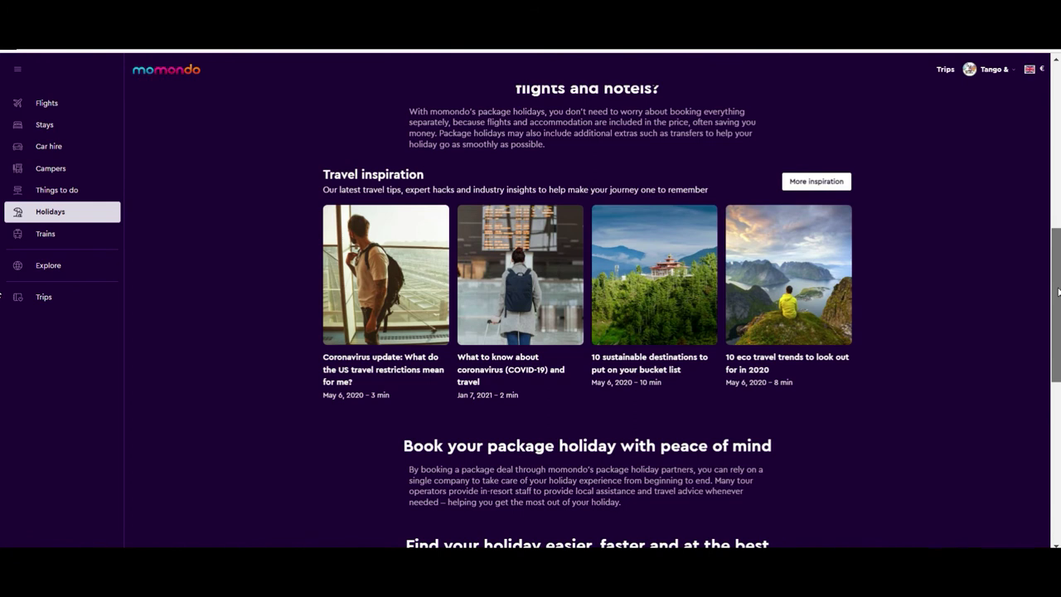
left_click_drag(1058, 291, 1058, 438)
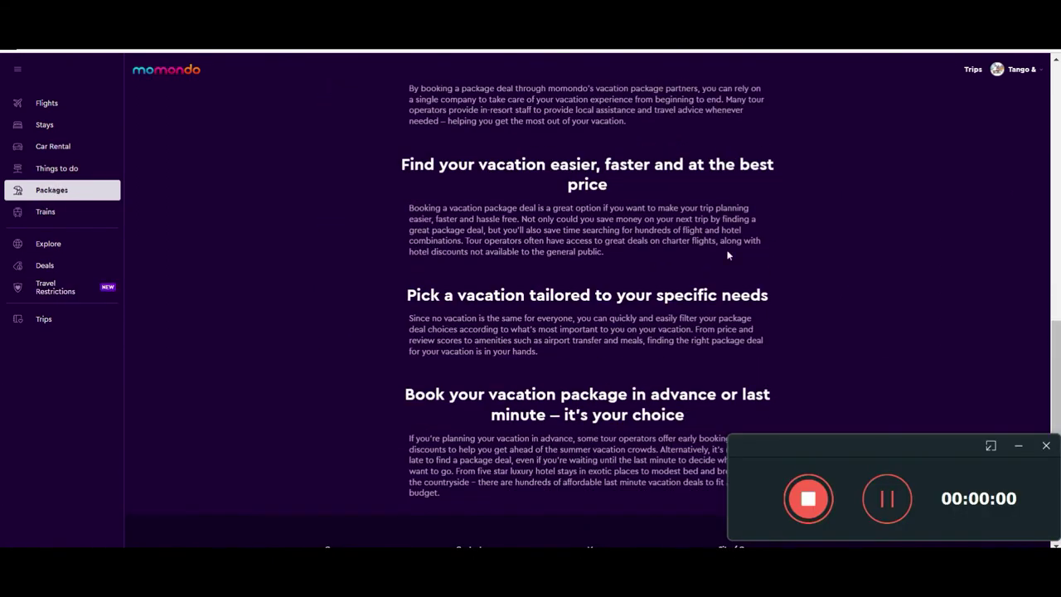
Return to the flight search and replace the Paris destination with Anywhere, keeping Barcelona as the origin
left_click(1019, 446)
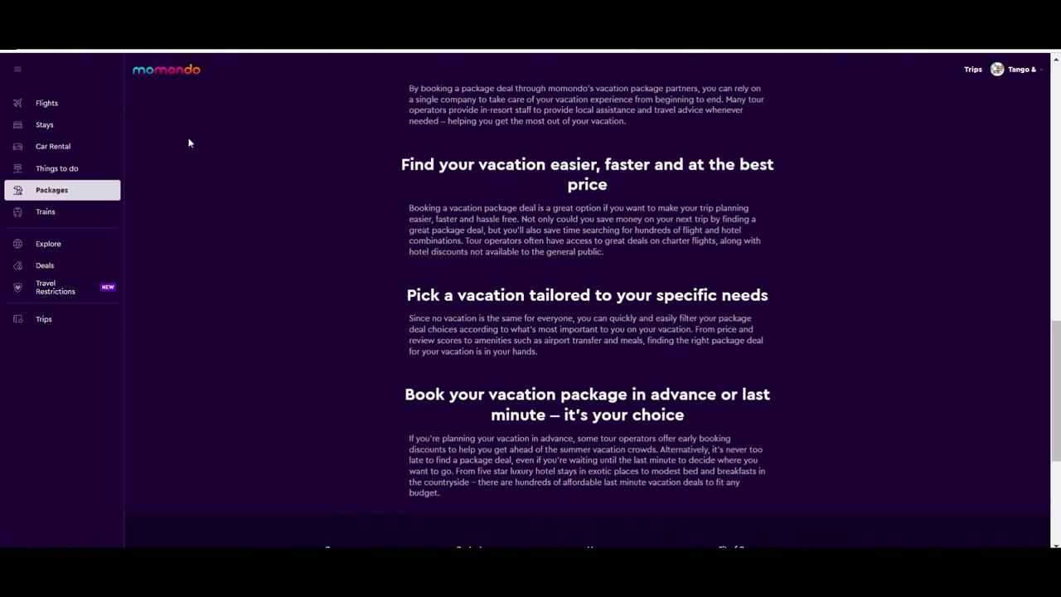
left_click(62, 105)
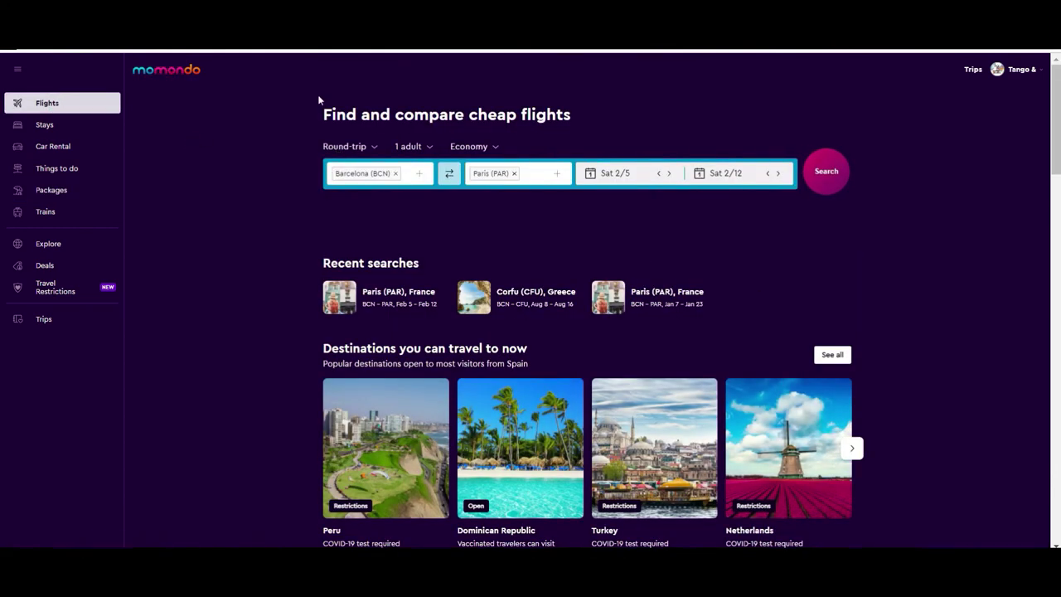
left_click(514, 174)
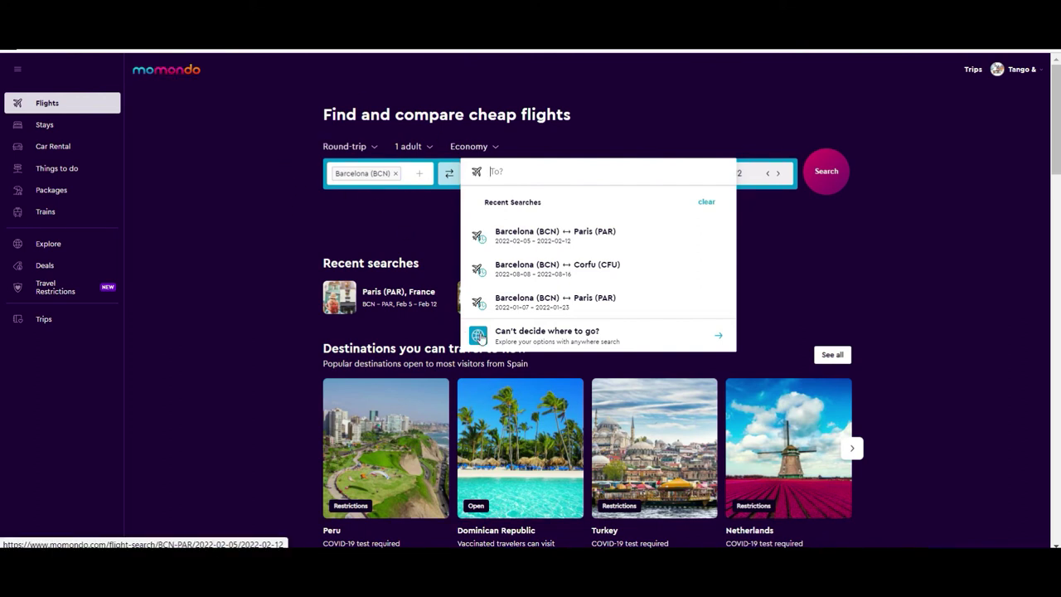
left_click(580, 348)
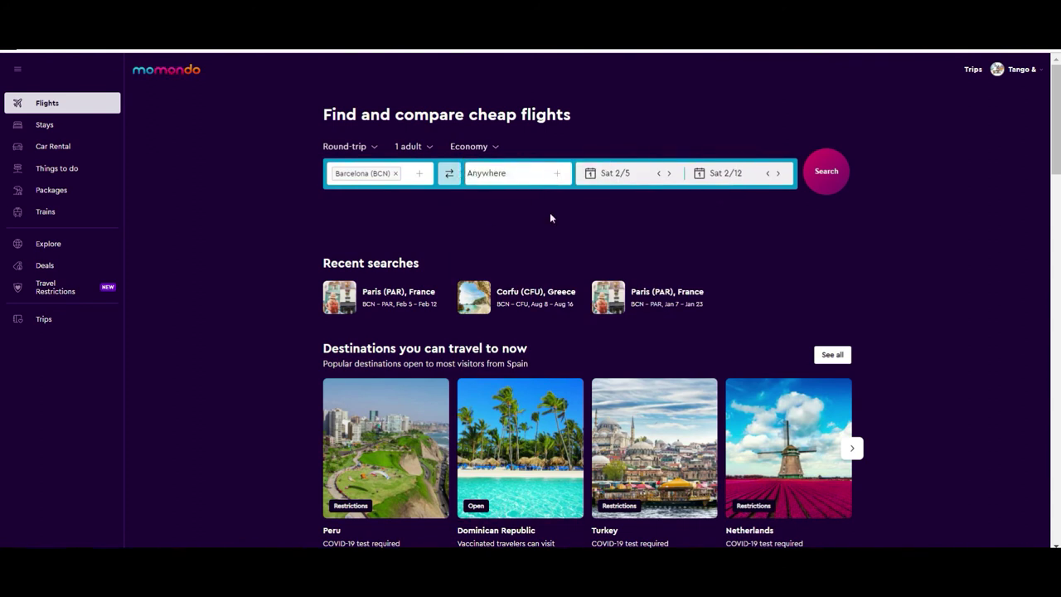
Set the return date to Tuesday, March 8, run the search from Barcelona to Anywhere and view the suggested destinations
left_click(717, 176)
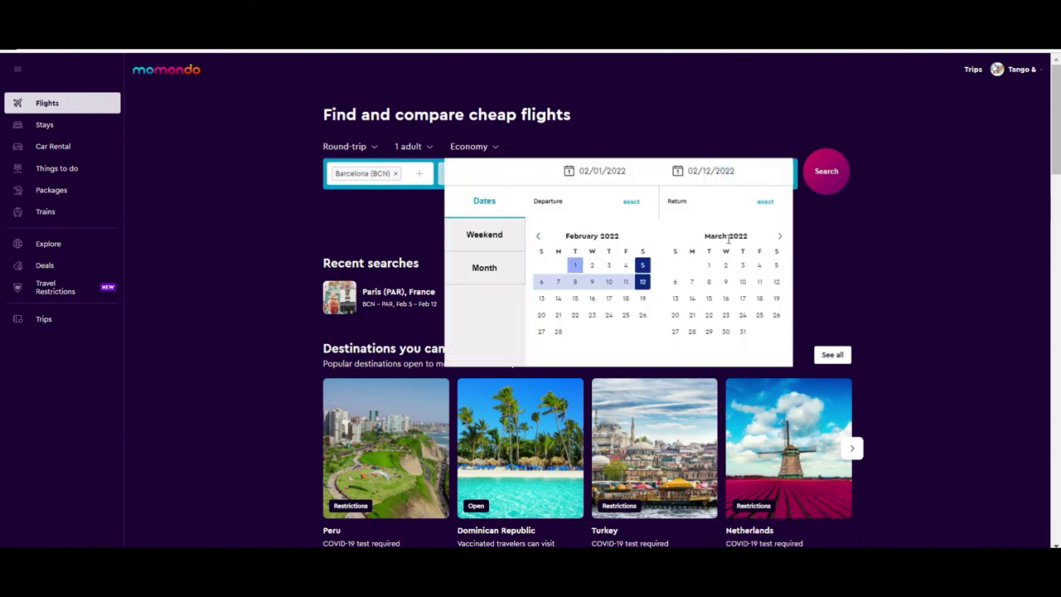
left_click(709, 285)
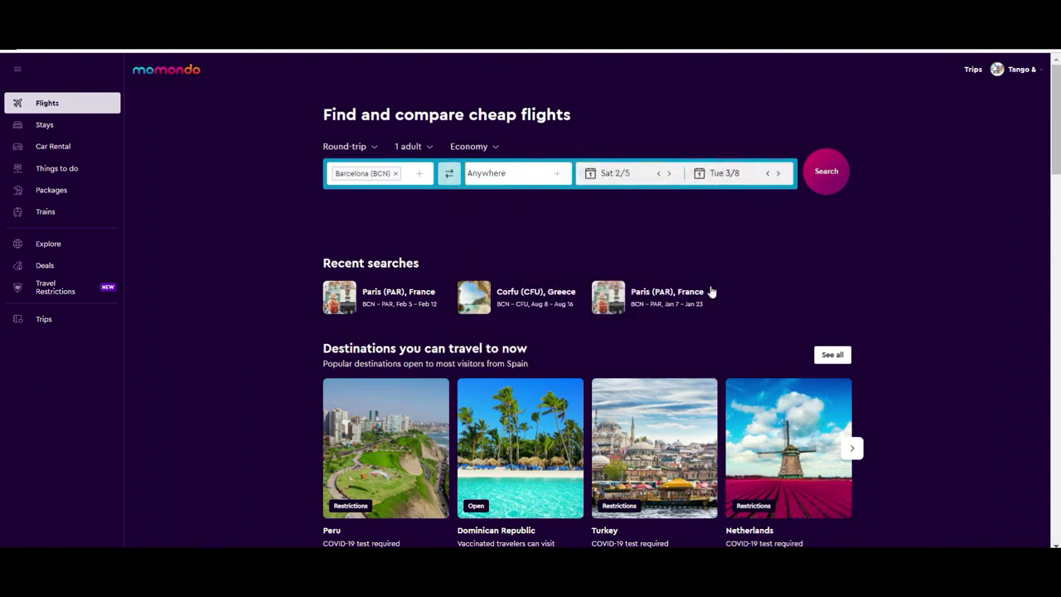
left_click(828, 184)
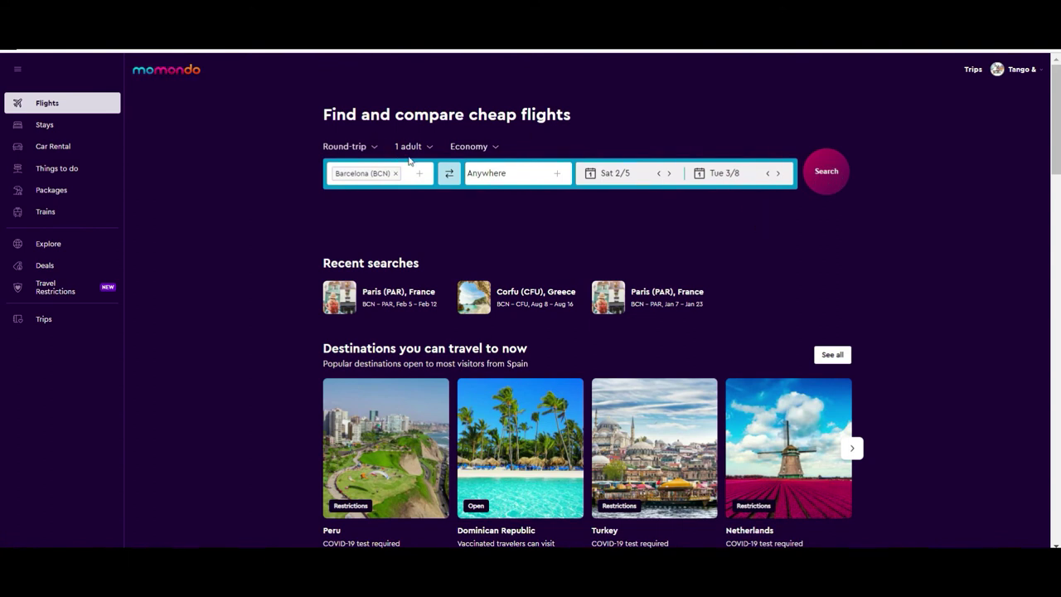
left_click(827, 174)
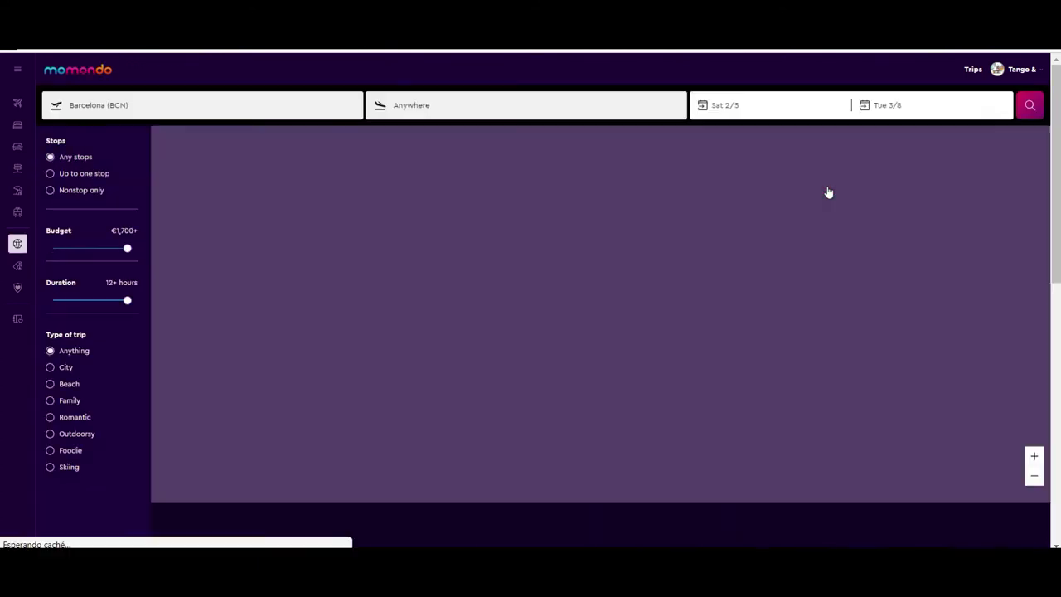
scroll(829, 193, "down", 3)
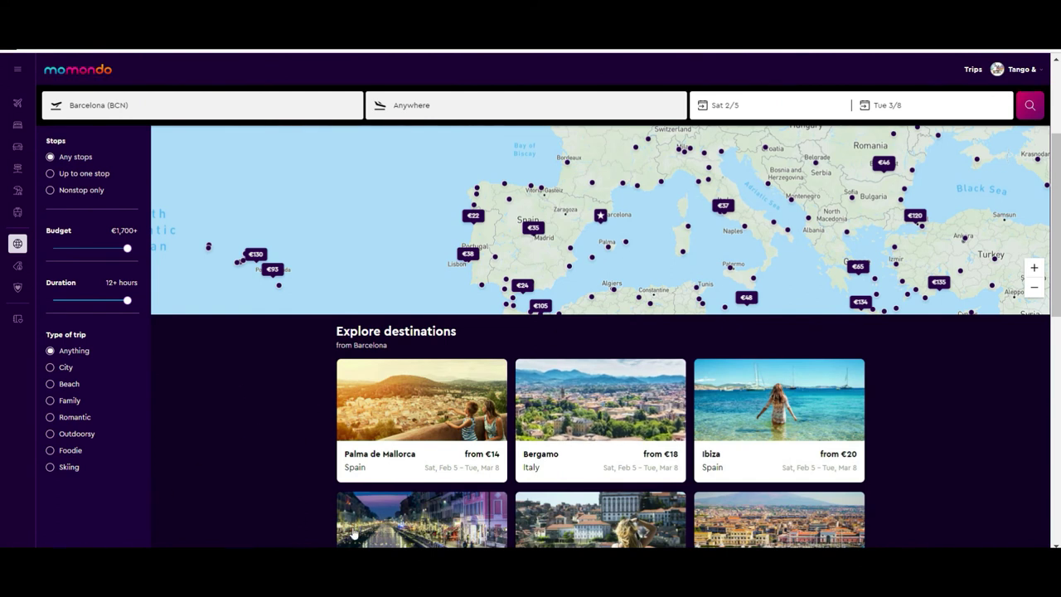
mouse_move(3, 258)
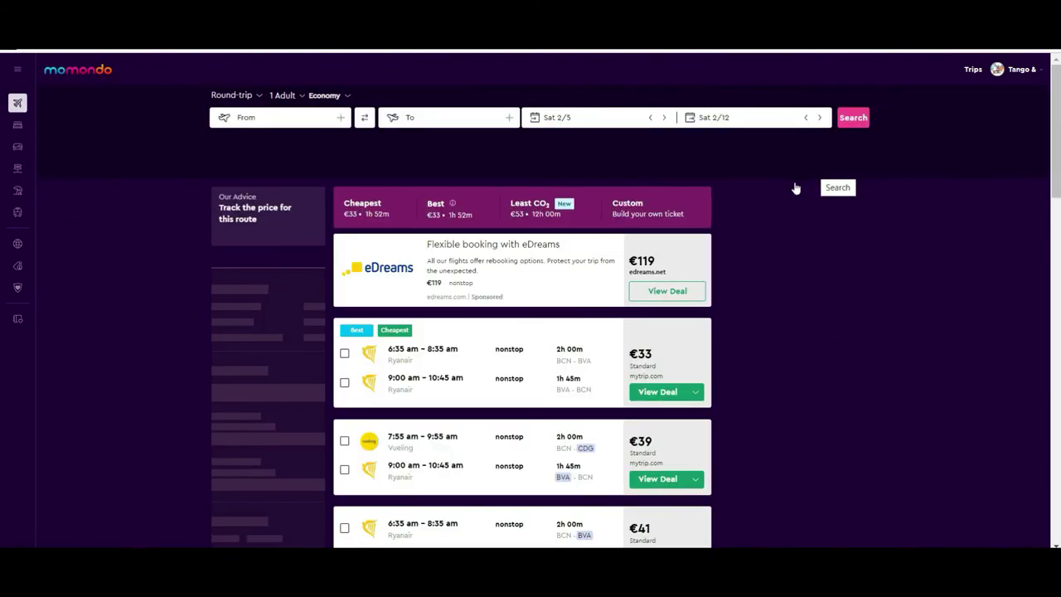
Sort the Barcelona to Paris flights by cheapest and select Ryanair's 6:35 am – 8:35 am outbound and 9:00 am – 10:45 am return legs
scroll(437, 309, "down", 3)
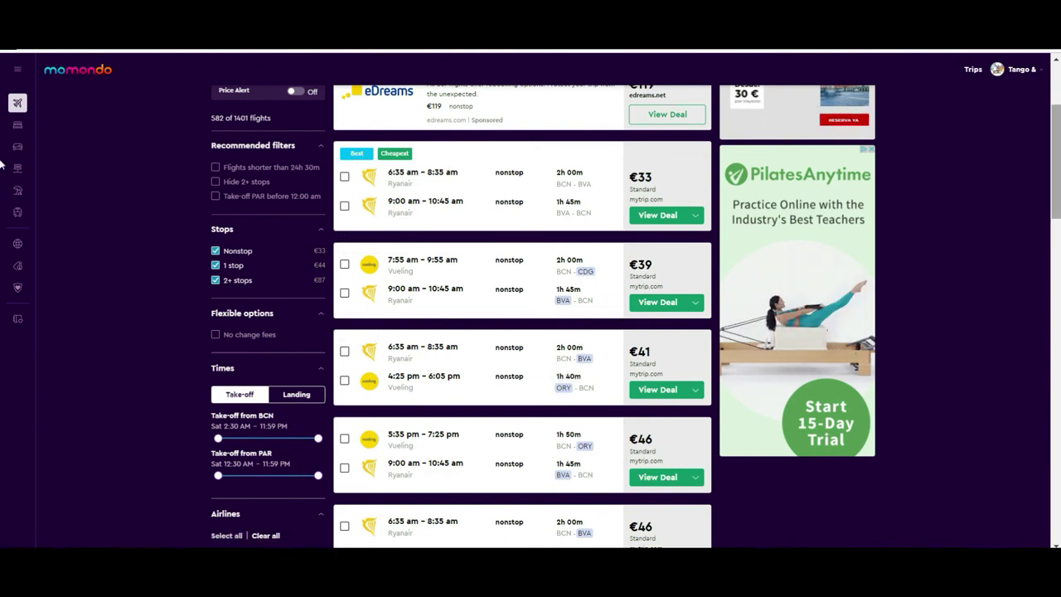
left_click_drag(1055, 162, 1042, 245)
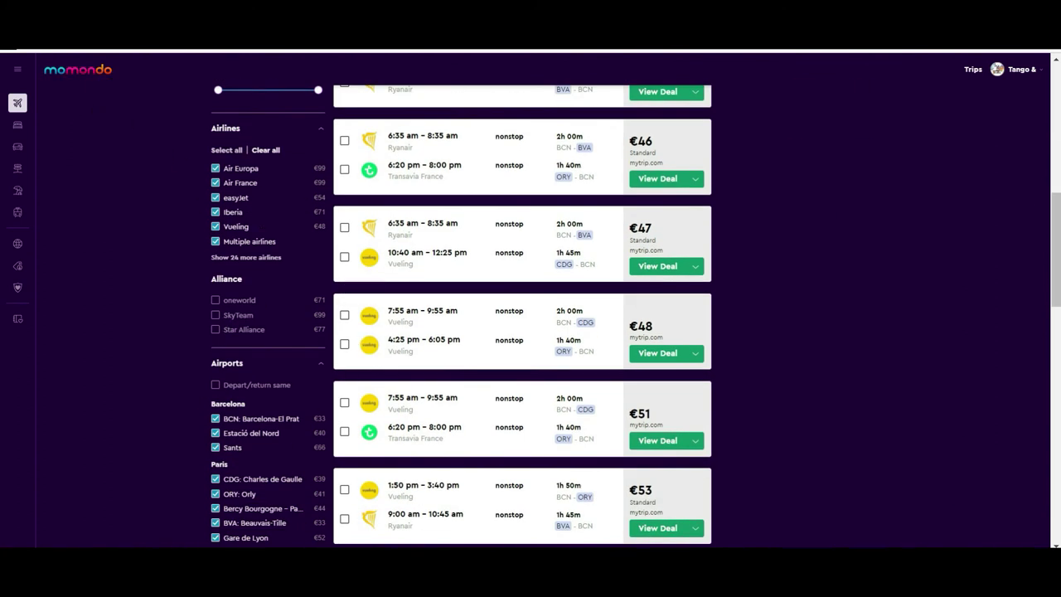
left_click_drag(1055, 249, 1060, 119)
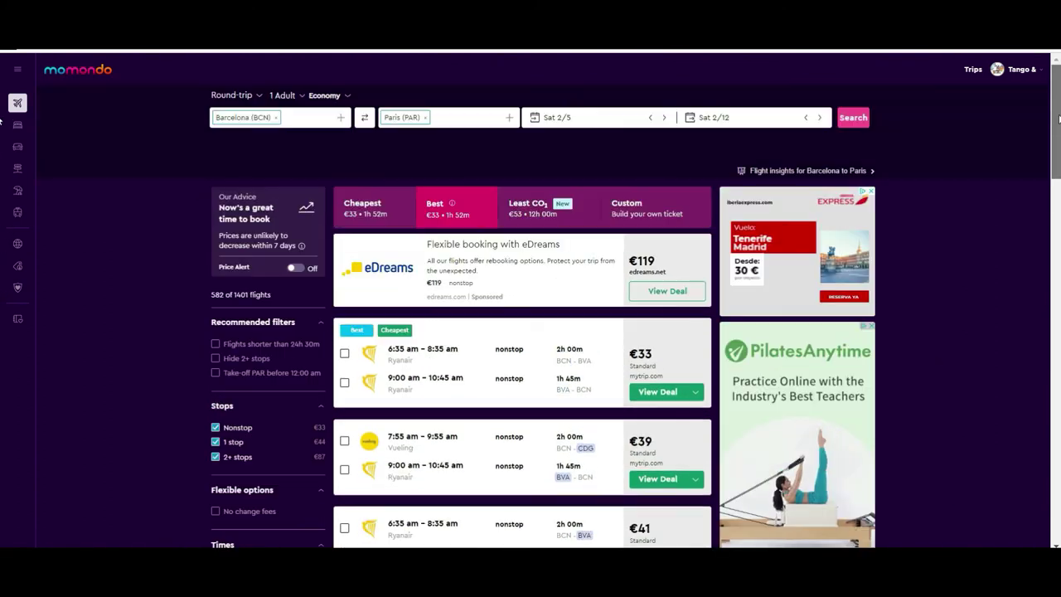
left_click(359, 207)
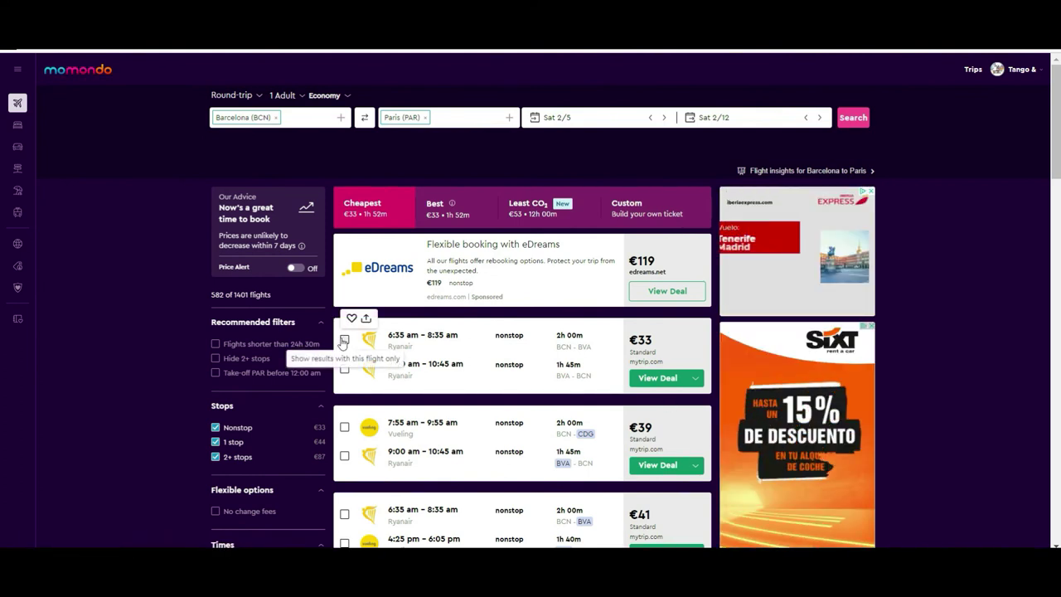
left_click(344, 340)
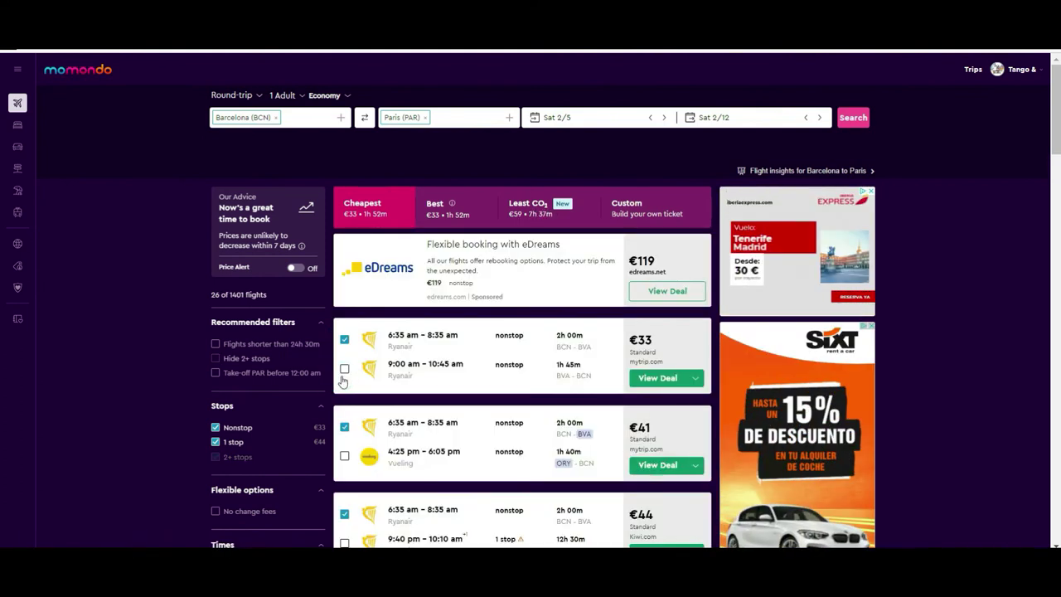
left_click(343, 380)
left_click(345, 372)
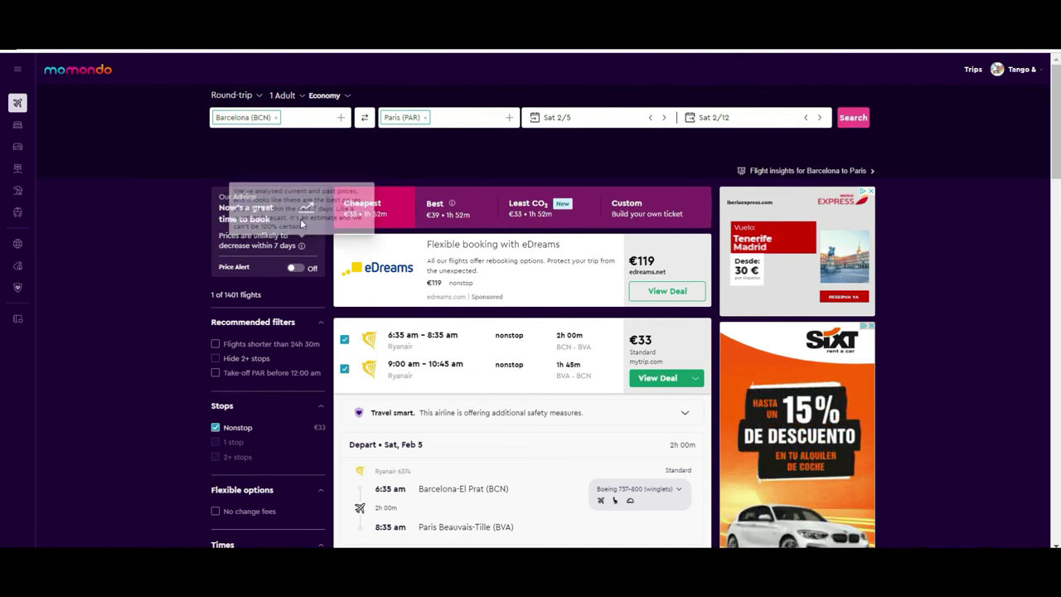
Turn on the route's price alert and replace the selected return leg with the 5:15 pm – 6:30 am BlaBlaBus ride
mouse_move(302, 245)
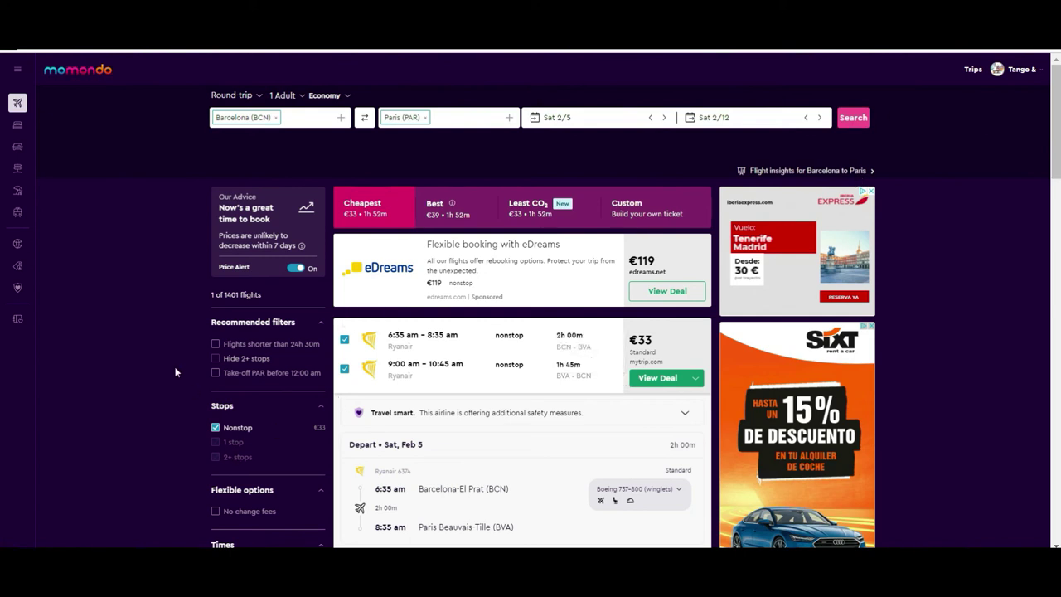
left_click(346, 369)
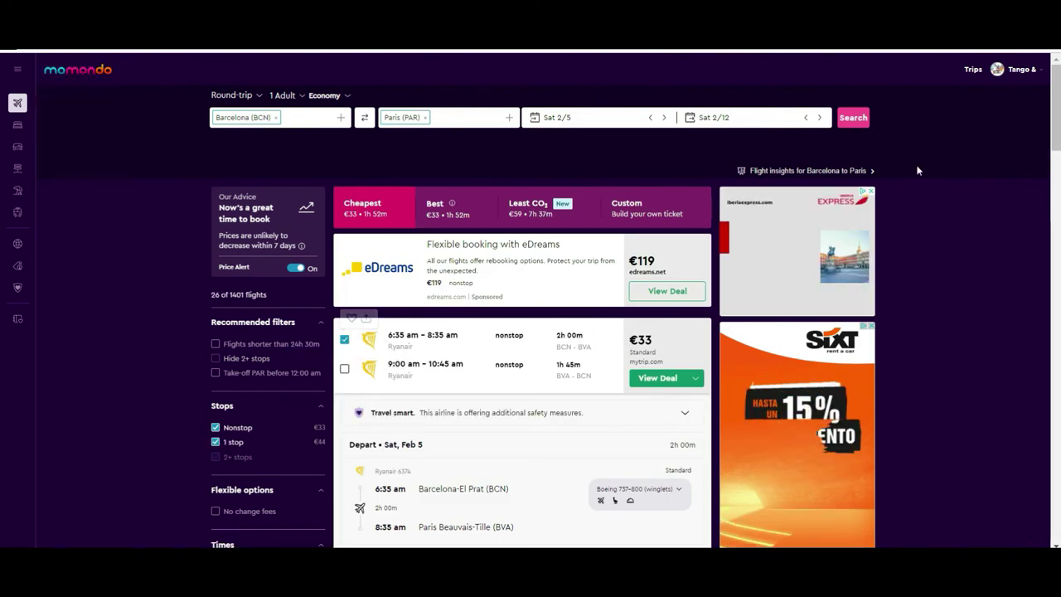
scroll(0, 172, "down", 2)
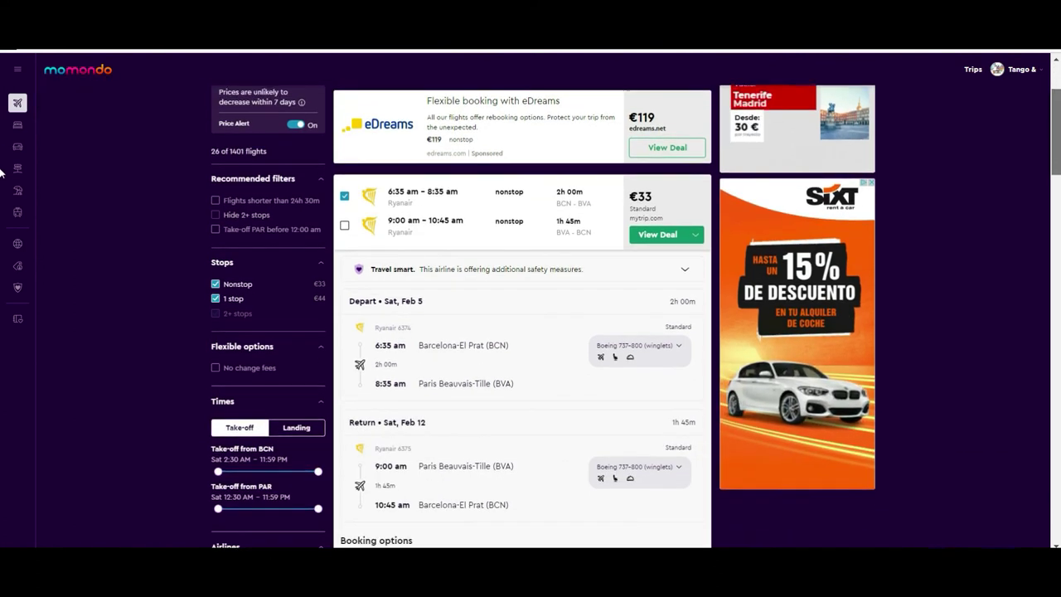
scroll(0, 172, "down", 6)
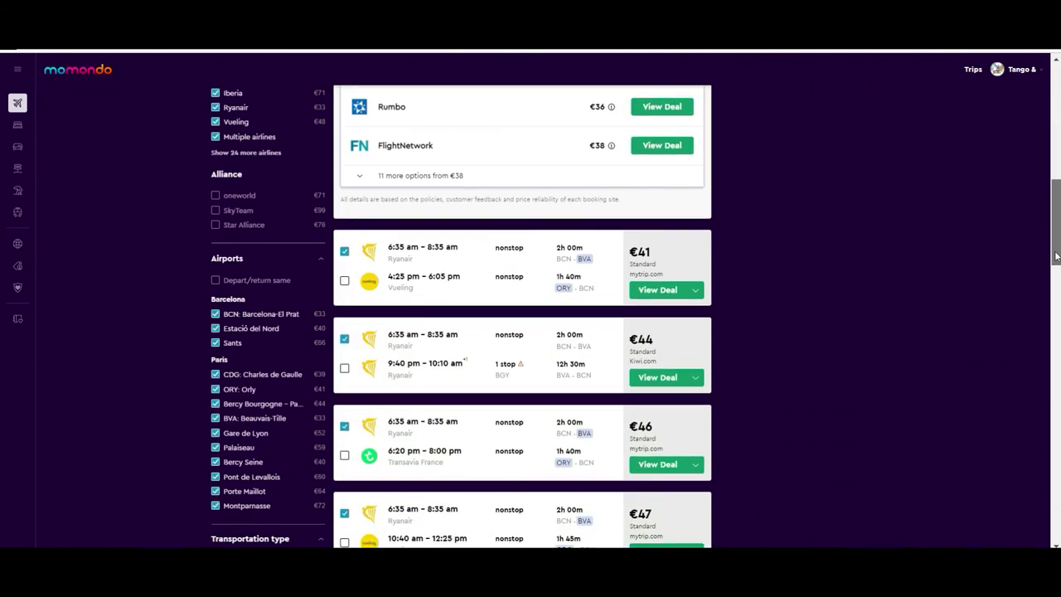
left_click_drag(1056, 257, 1056, 279)
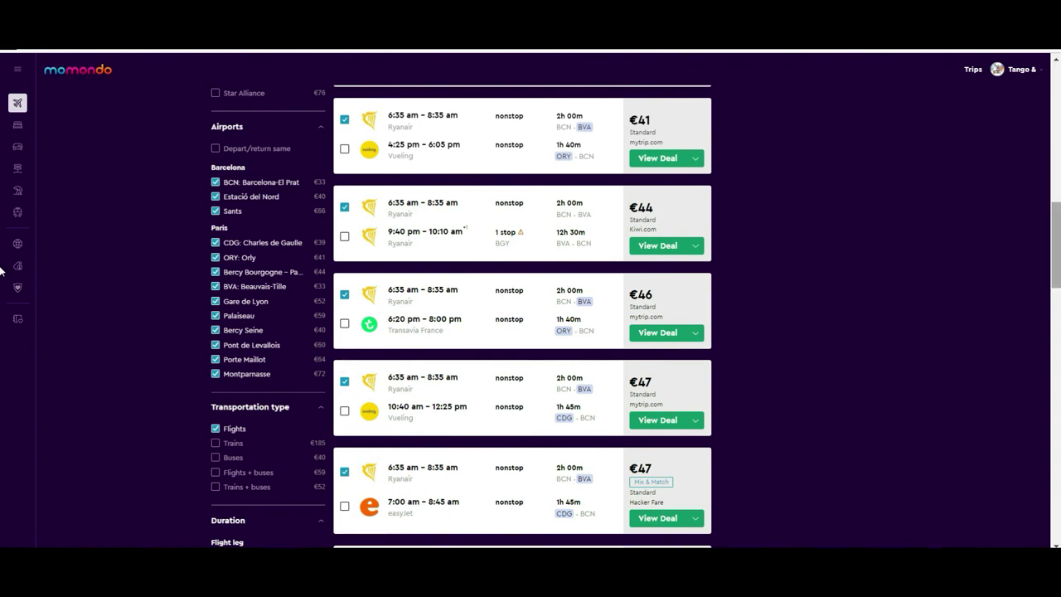
scroll(2, 274, "down", 3)
scroll(2, 327, "down", 1)
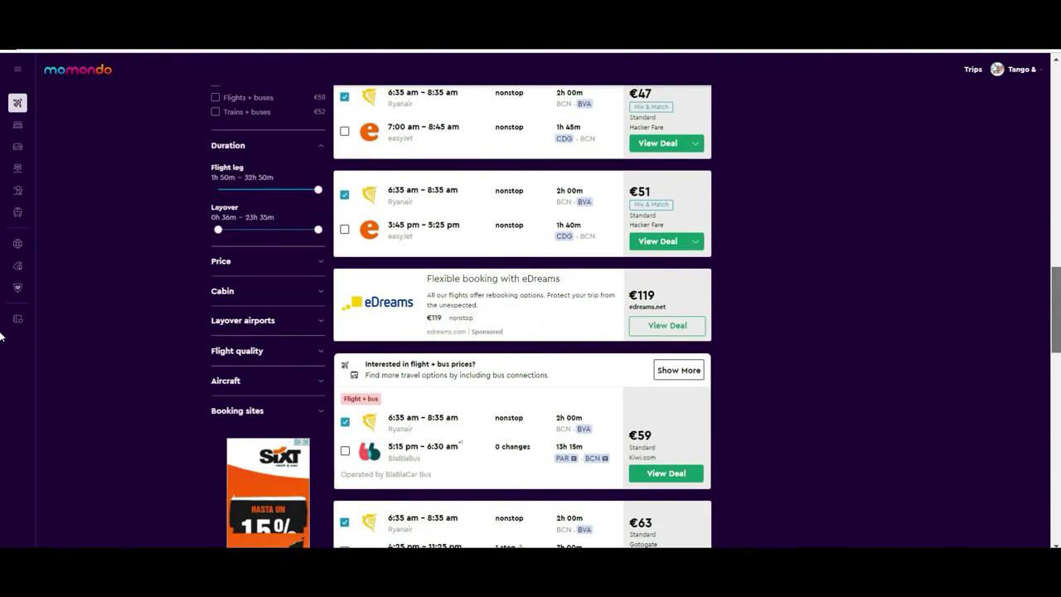
scroll(2, 338, "down", 1)
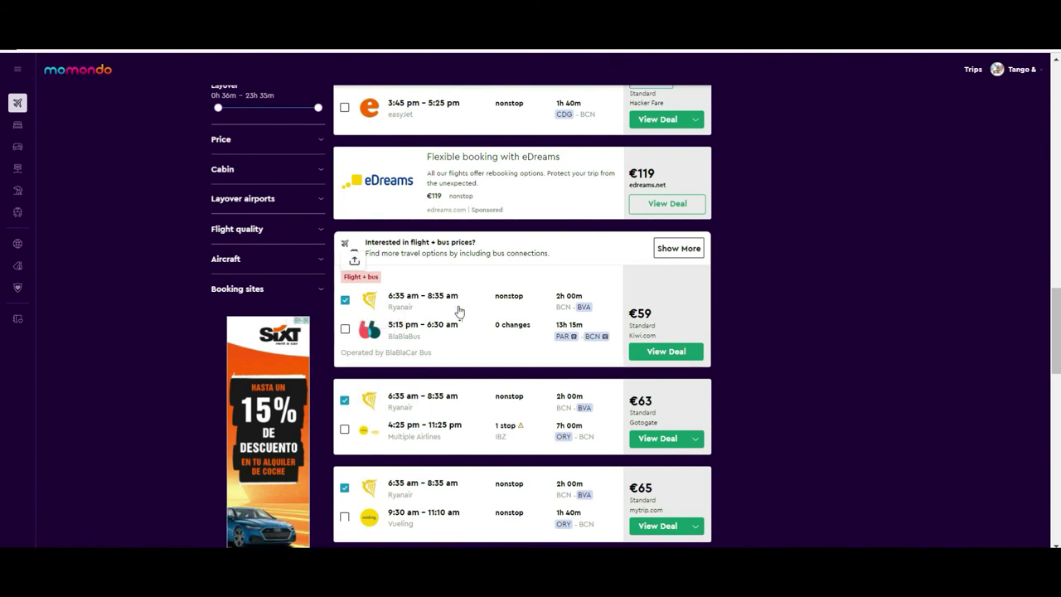
left_click(342, 330)
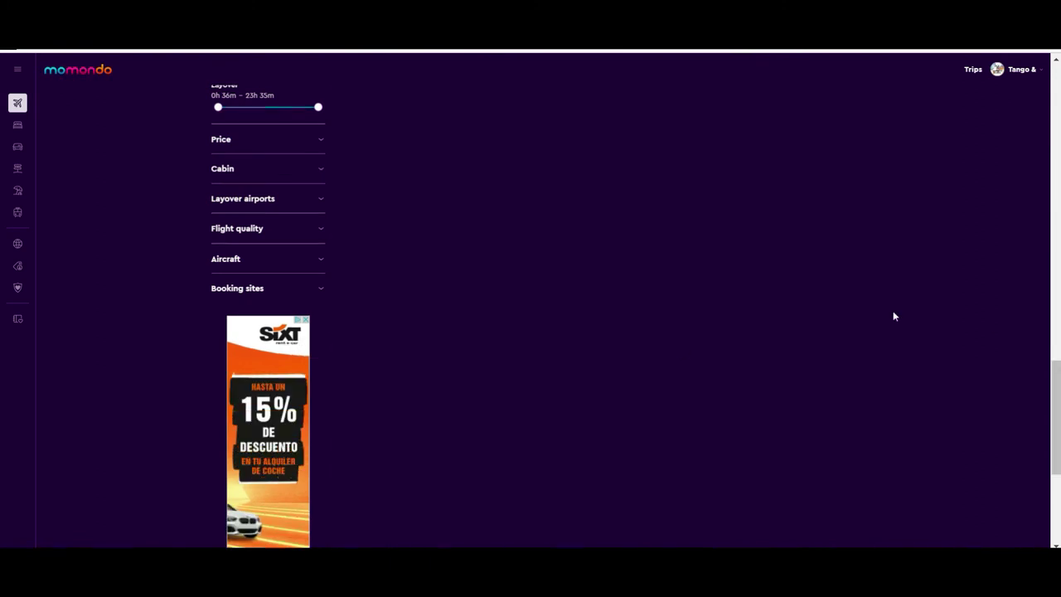
Review the flight and bus itinerary, including departure and return details, airports, stations and booking options
scroll(0, 163, "up", 5)
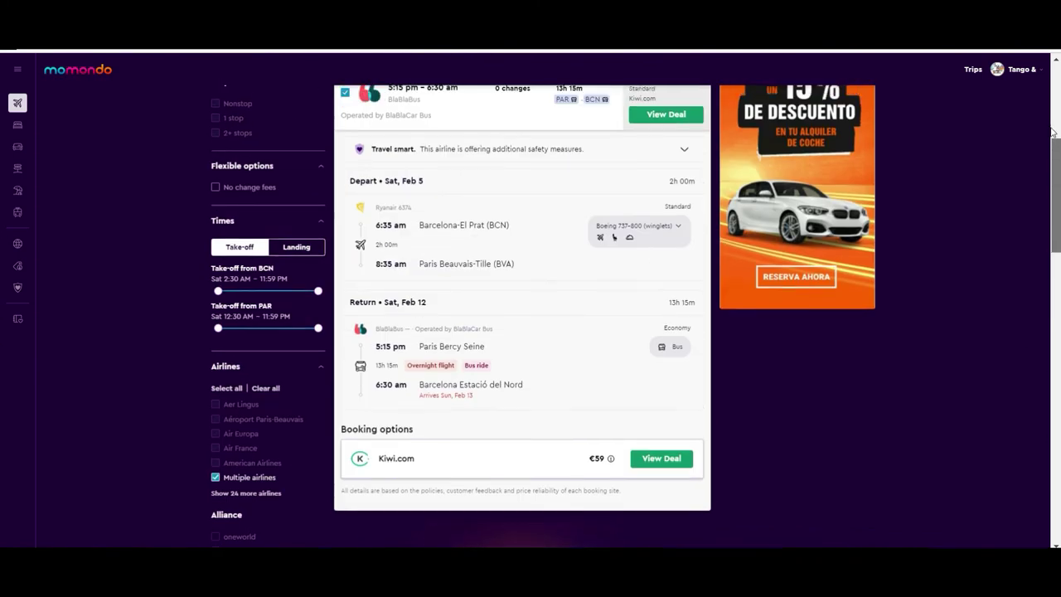
scroll(1051, 125, "down", 1)
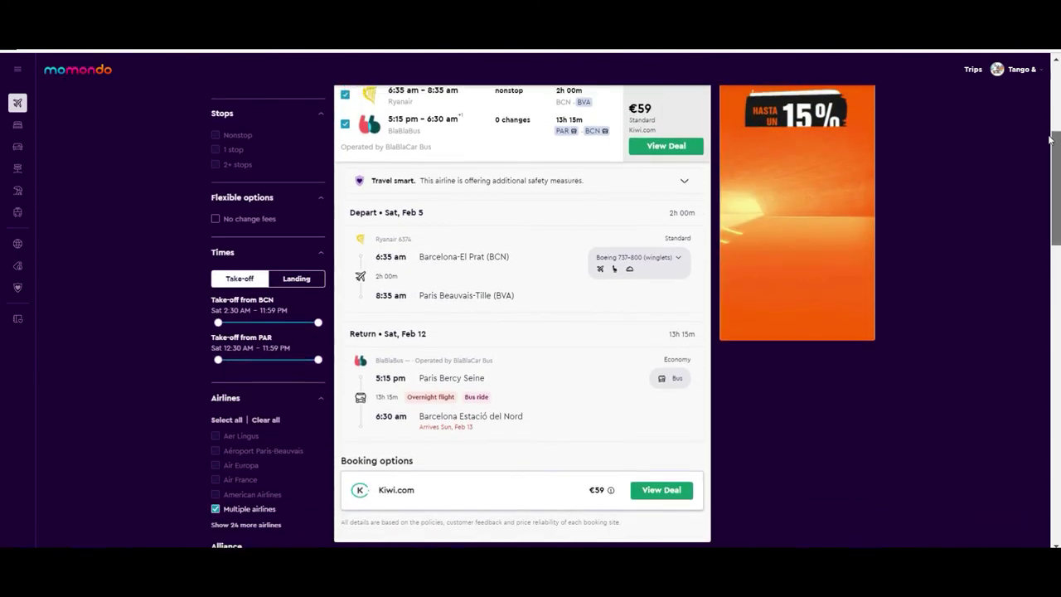
scroll(466, 122, "up", 1)
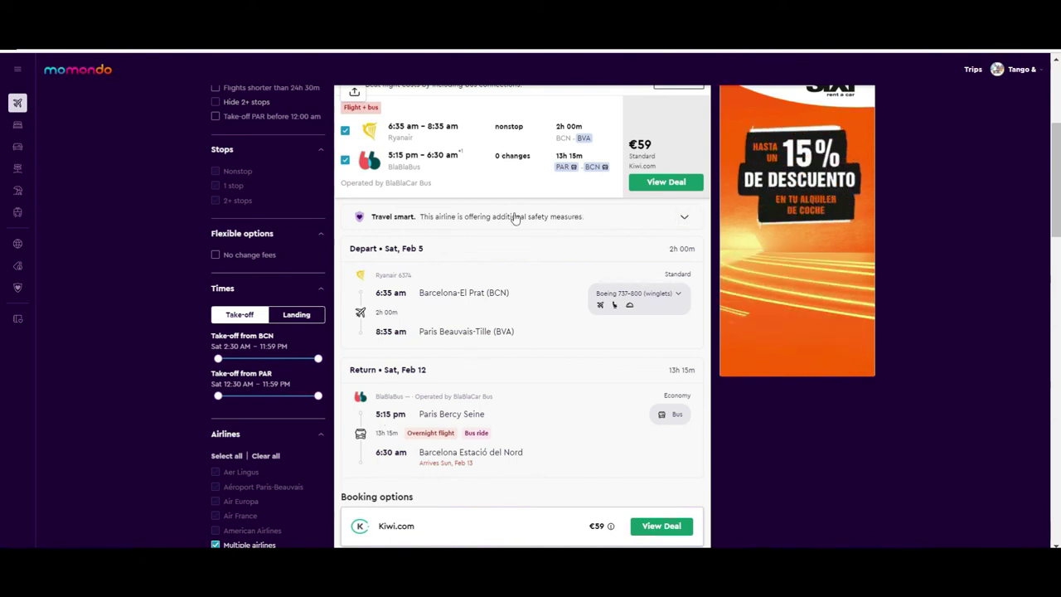
scroll(1016, 255, "down", 1)
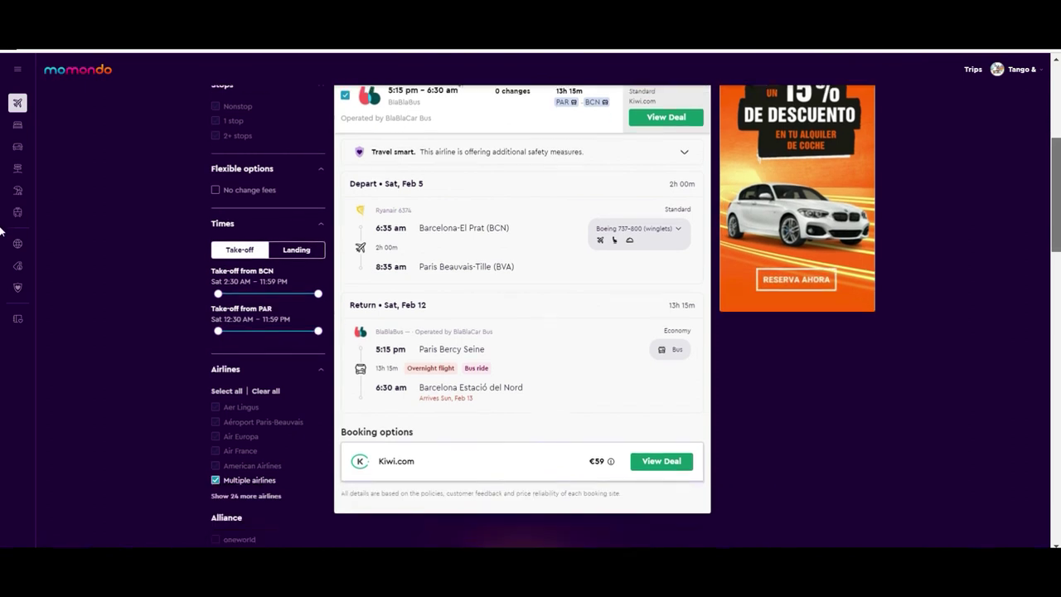
scroll(863, 335, "down", 2)
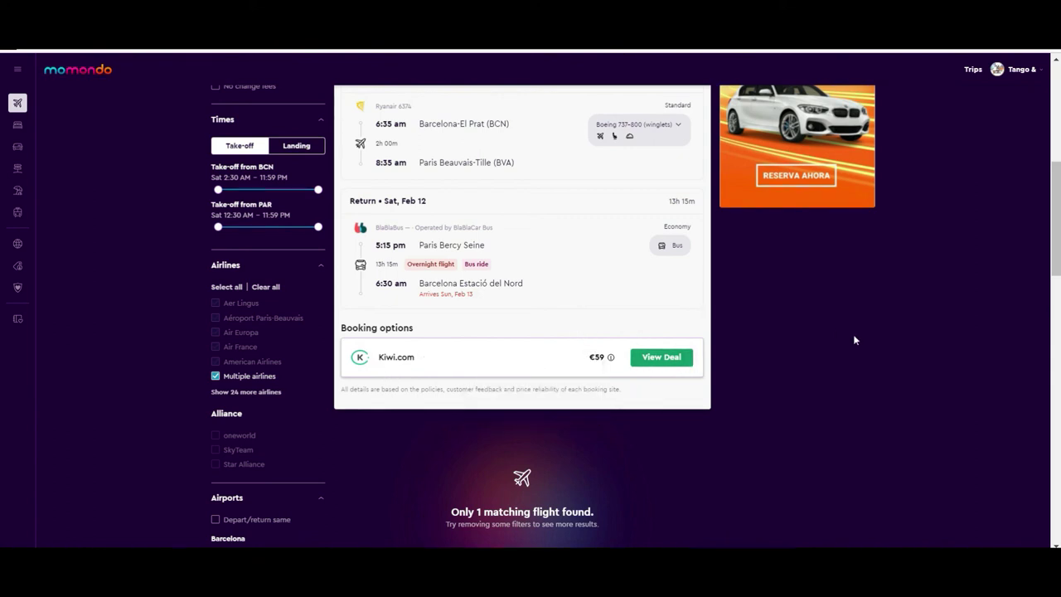
scroll(319, 362, "up", 2)
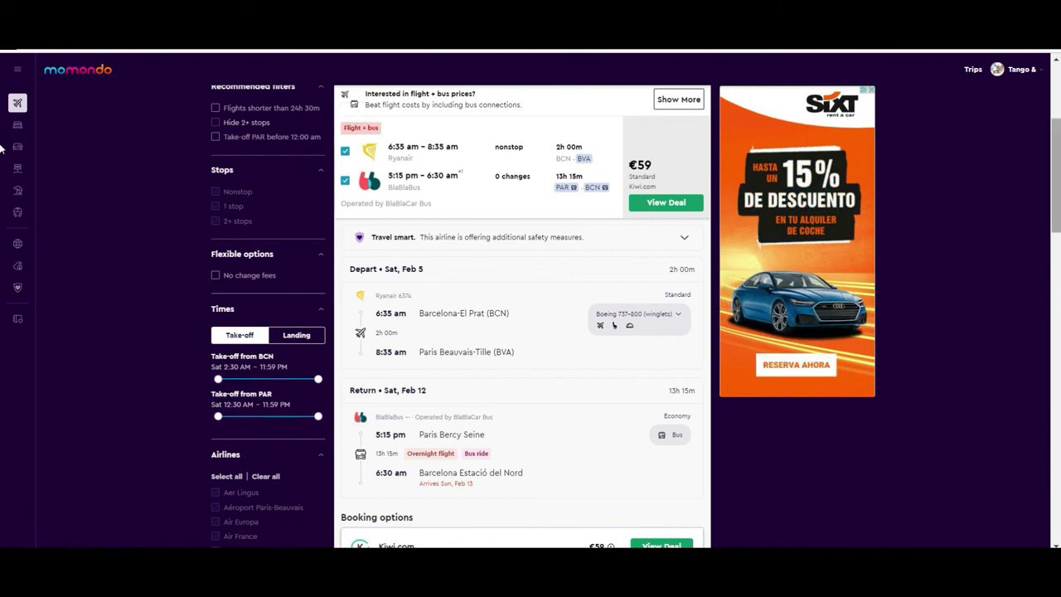
scroll(2, 161, "down", 2)
scroll(1, 158, "up", 2)
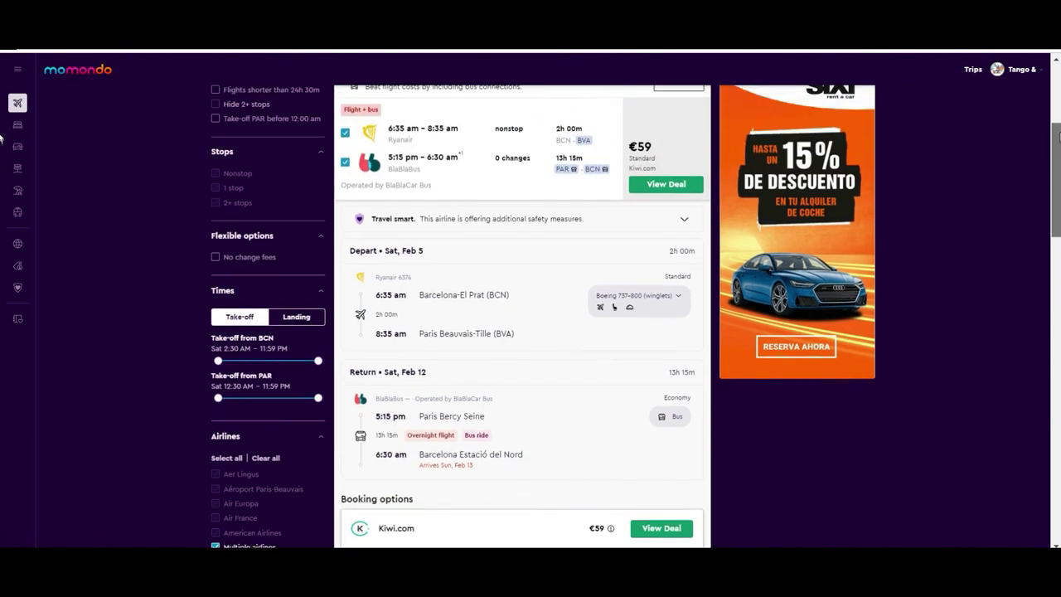
scroll(482, 315, "down", 1)
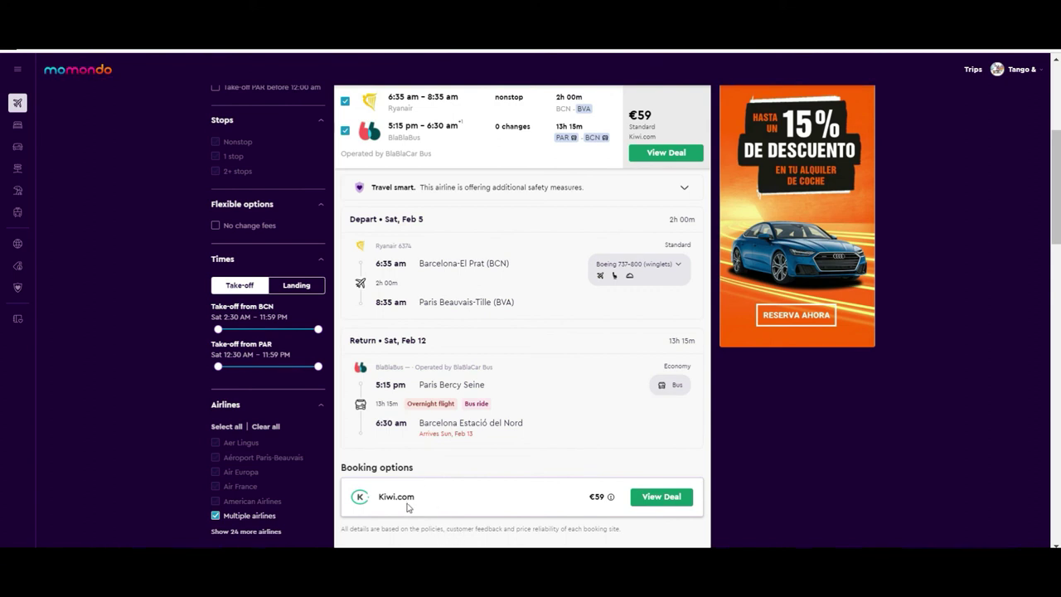
Open the Kiwi.com deal for the flight and bus combination, review its trip summary and close the booking page
left_click(659, 499)
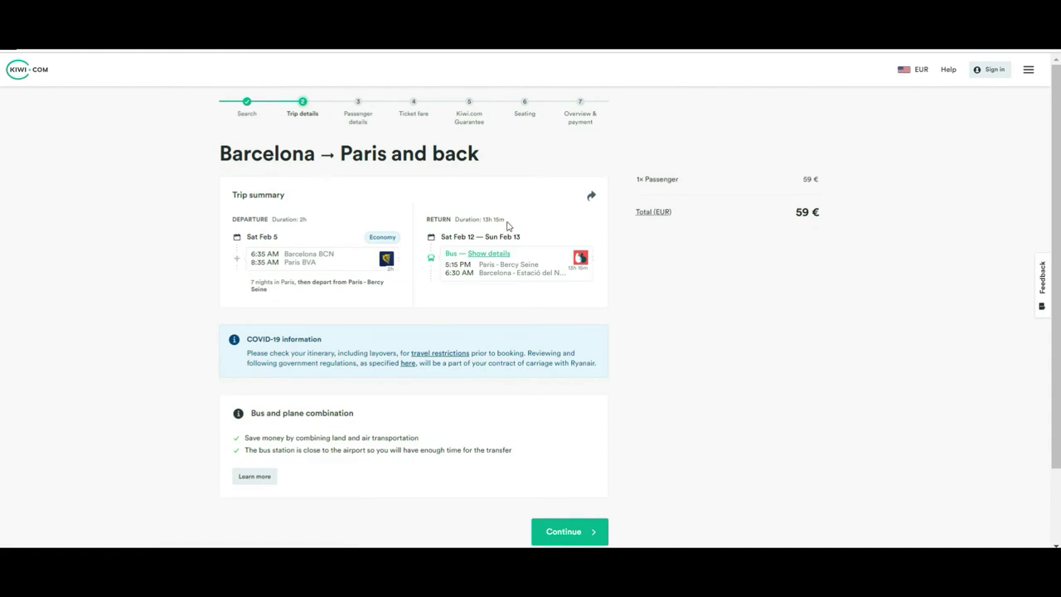
scroll(2, 301, "down", 1)
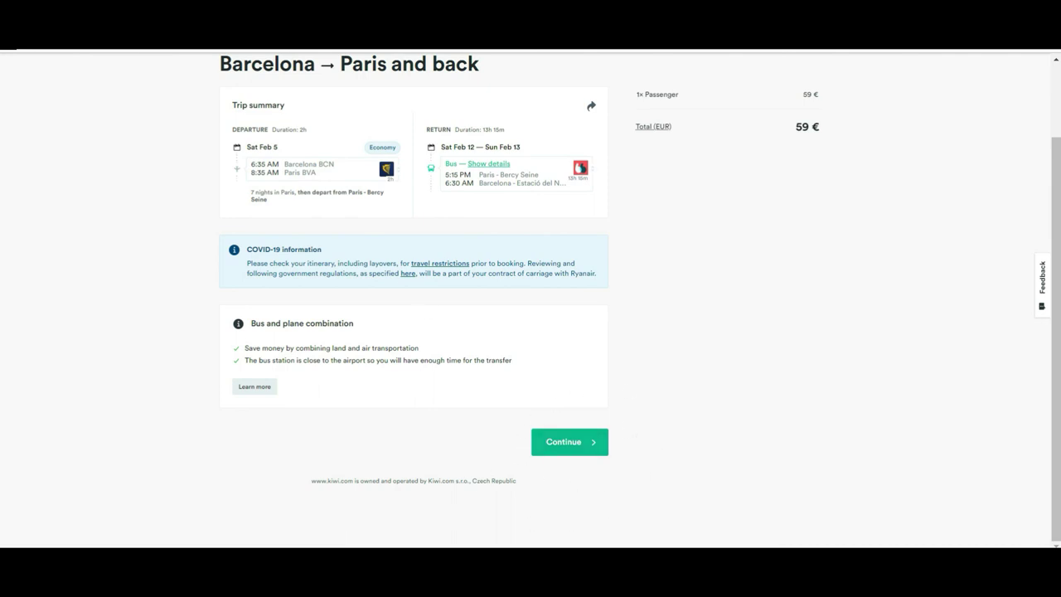
key("ctrl+w")
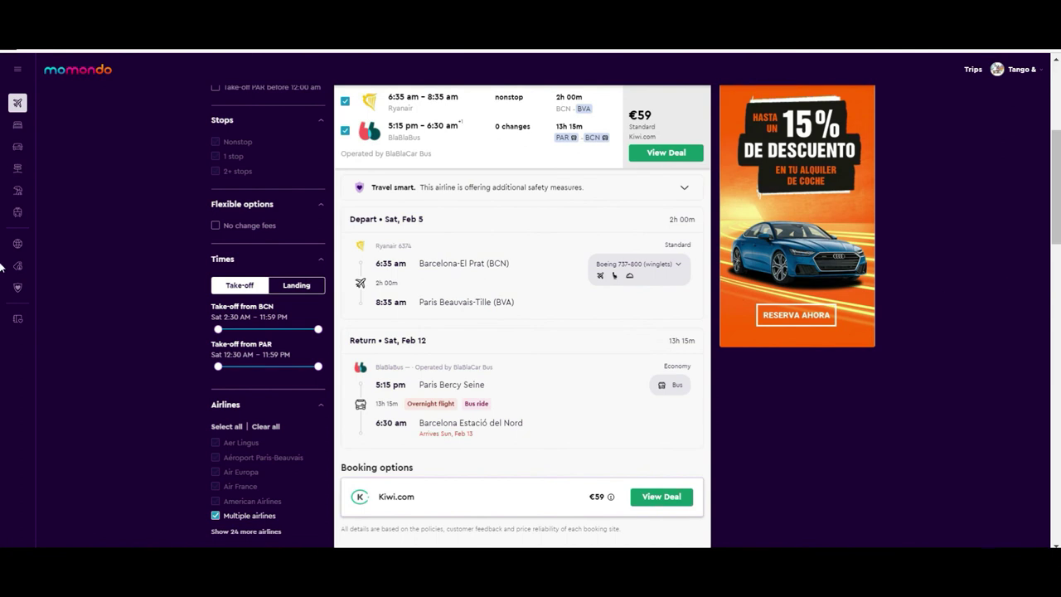
Open the worldwide travel restrictions page and set the departure country to Ukraine
scroll(2, 241, "up", 5)
mouse_move(3, 93)
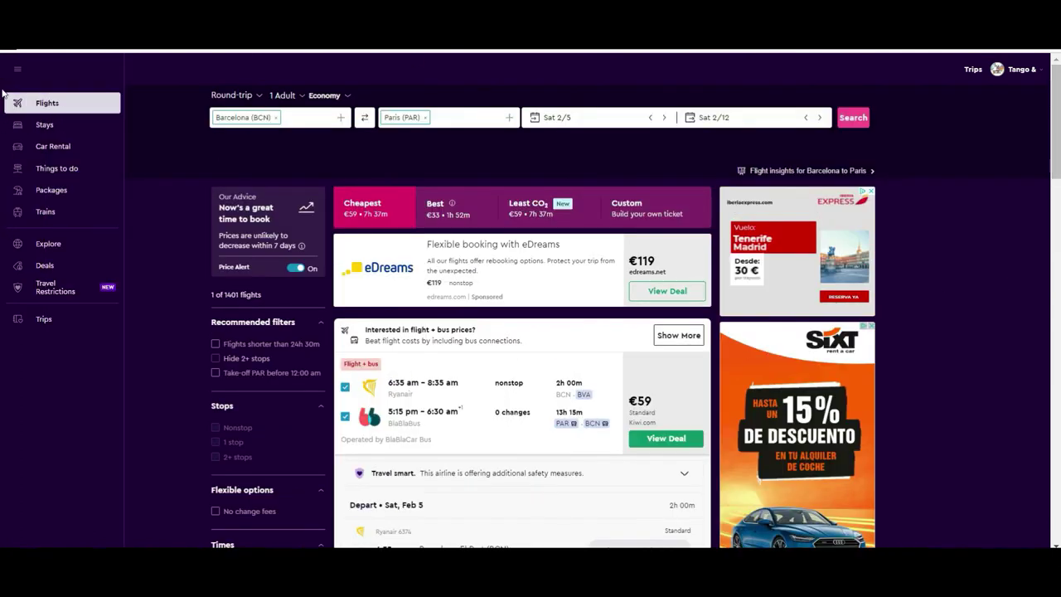
left_click(77, 289)
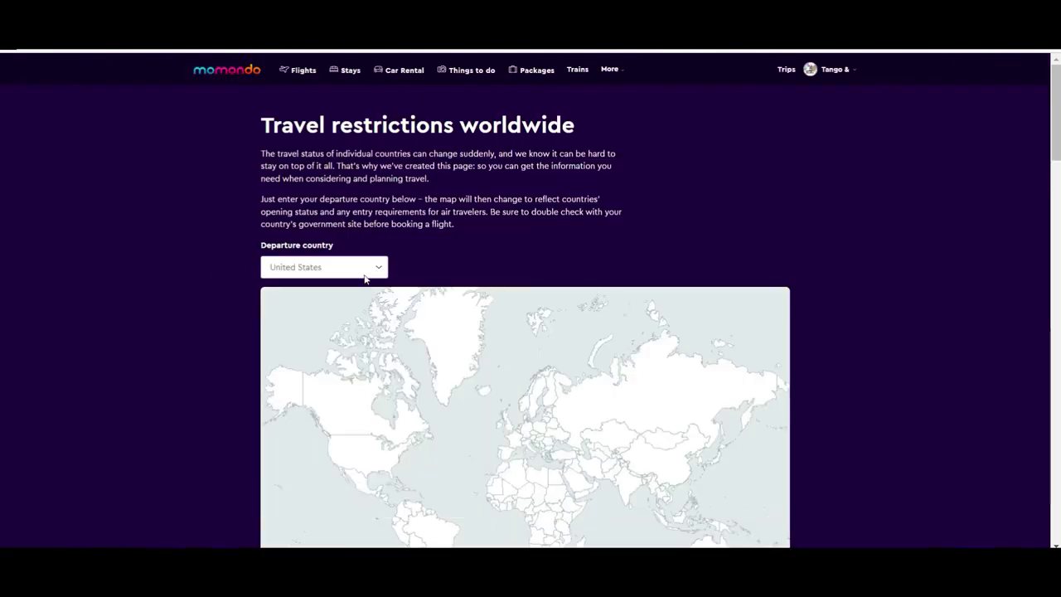
left_click(383, 267)
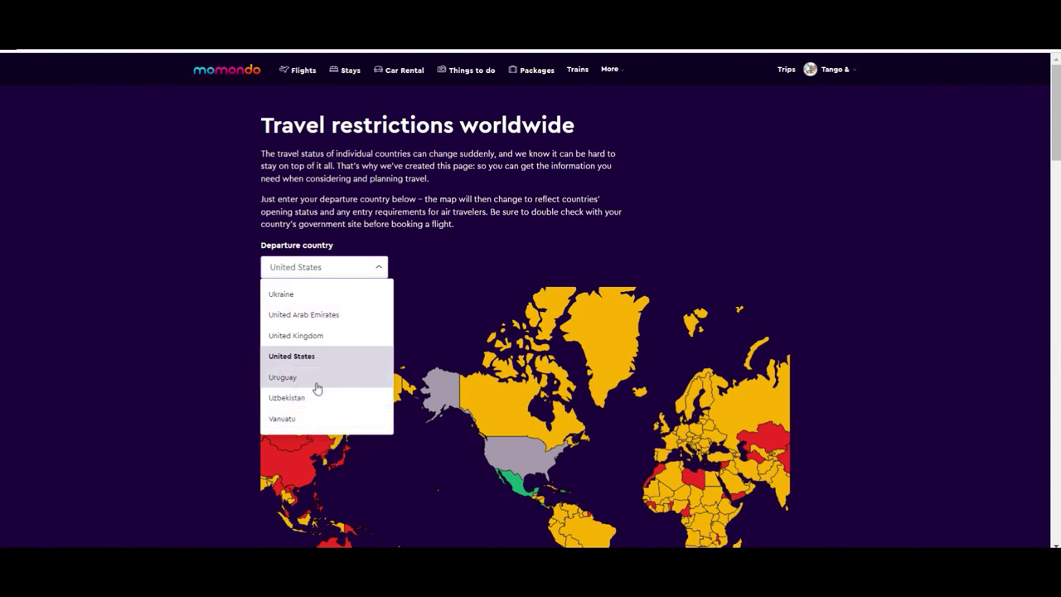
left_click(281, 295)
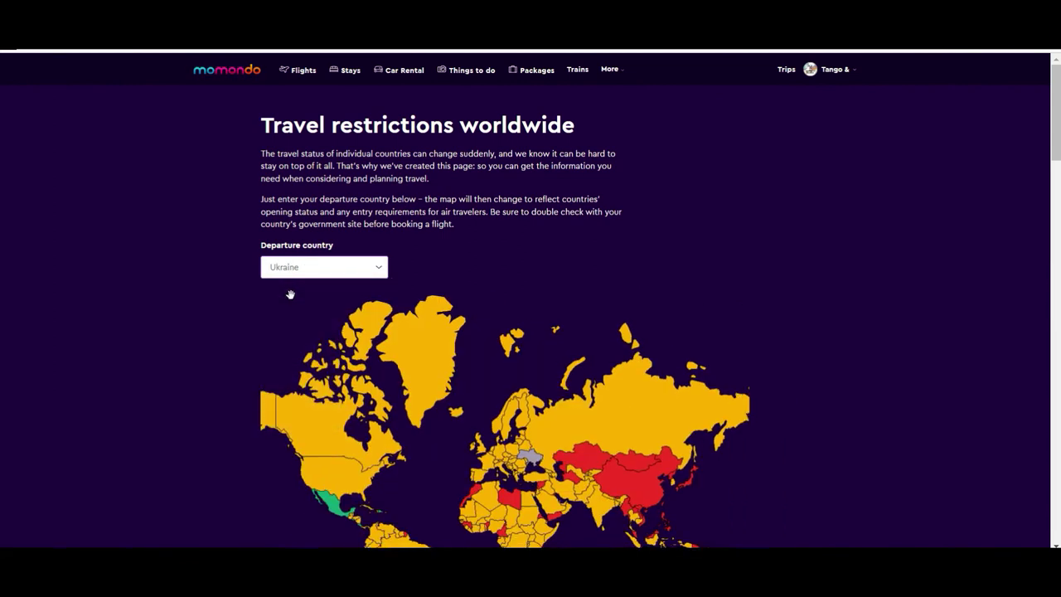
Review the restrictions map for Ukraine, the border status categories, the destinations open for travel and the email alerts section
left_click_drag(1059, 136, 1042, 225)
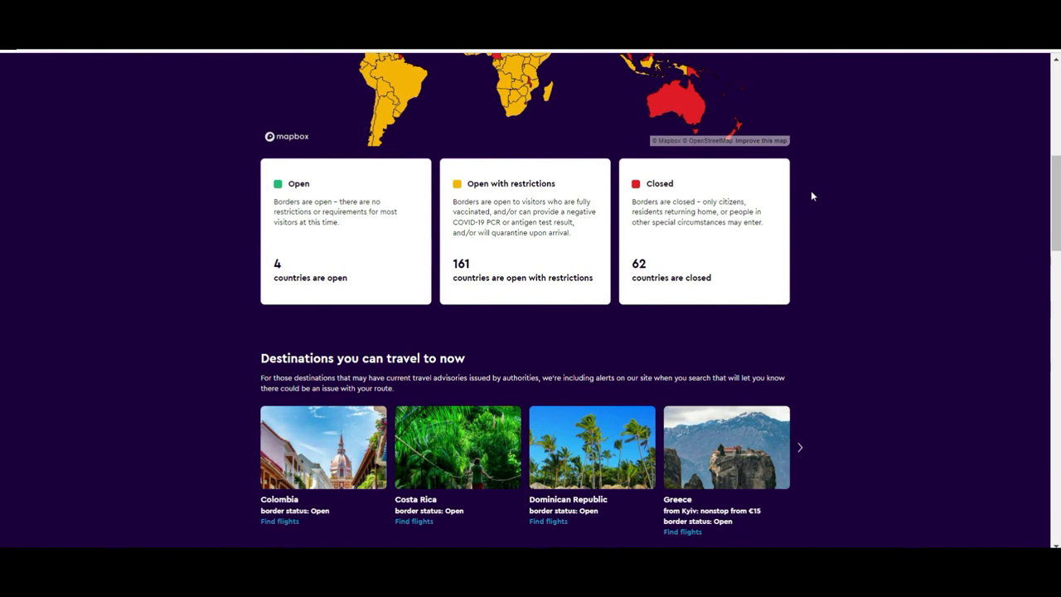
scroll(2, 223, "down", 2)
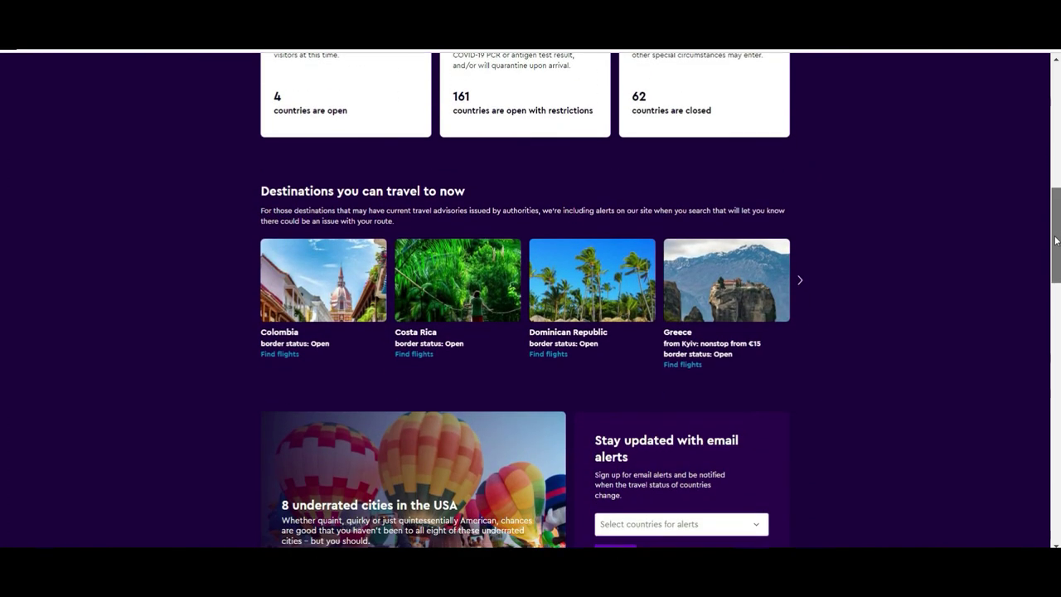
scroll(1056, 245, "down", 3)
left_click_drag(1057, 245, 1054, 73)
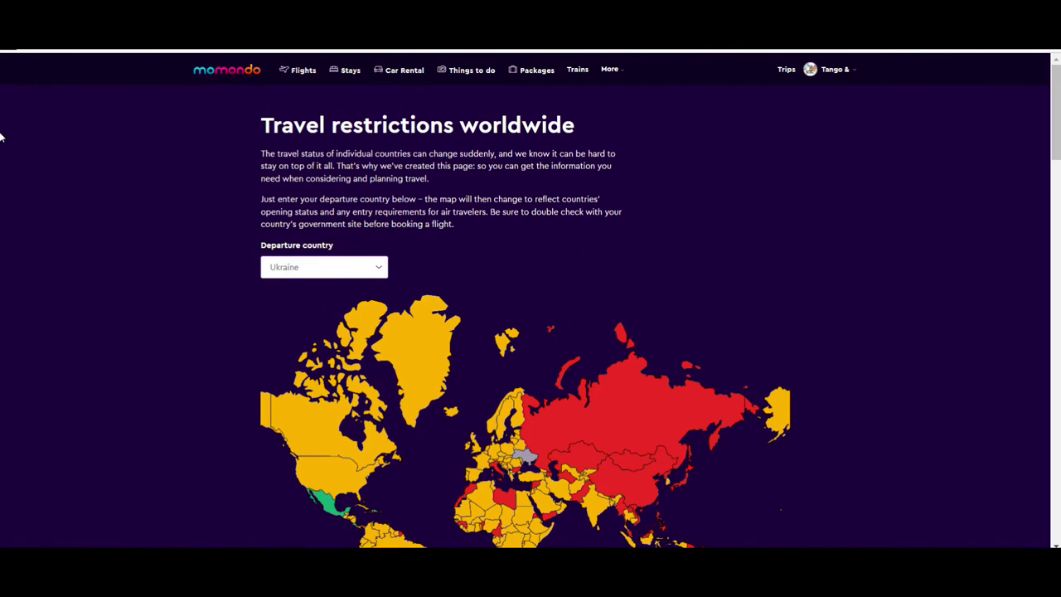
scroll(1, 149, "down", 1)
scroll(1054, 114, "up", 1)
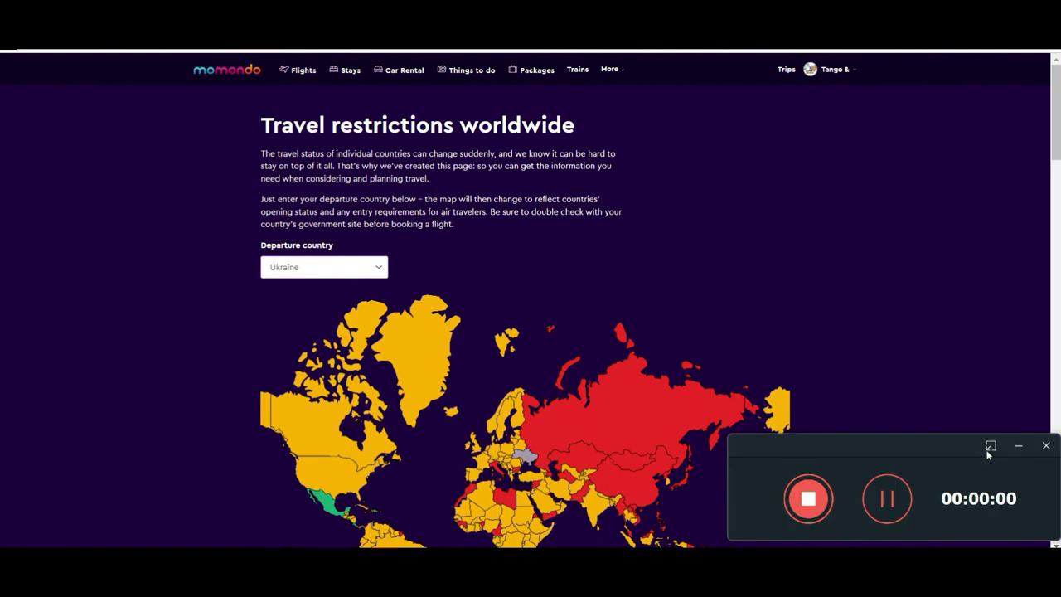
left_click(1017, 444)
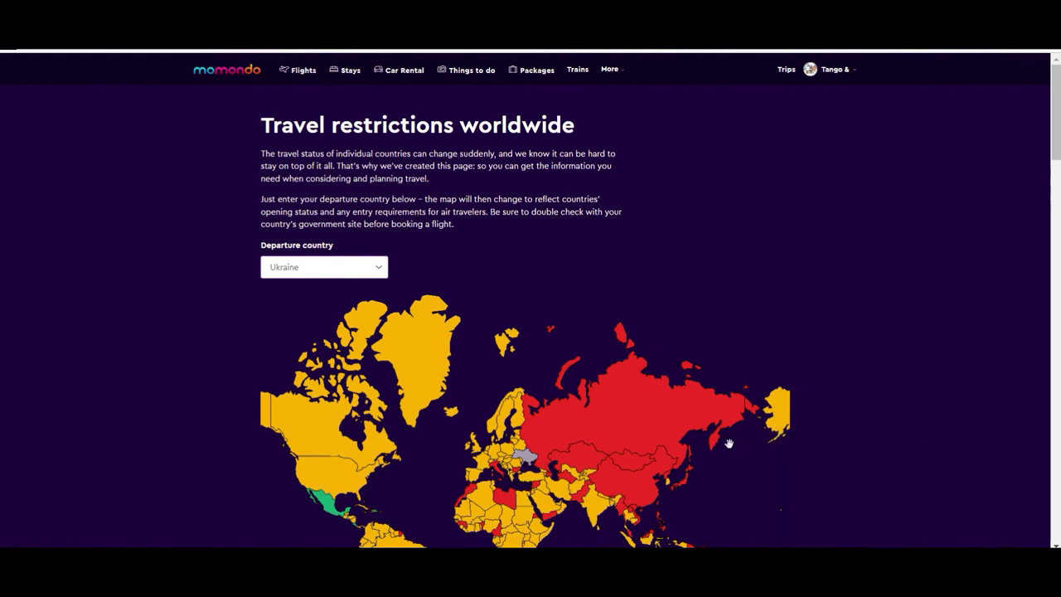
mouse_move(695, 433)
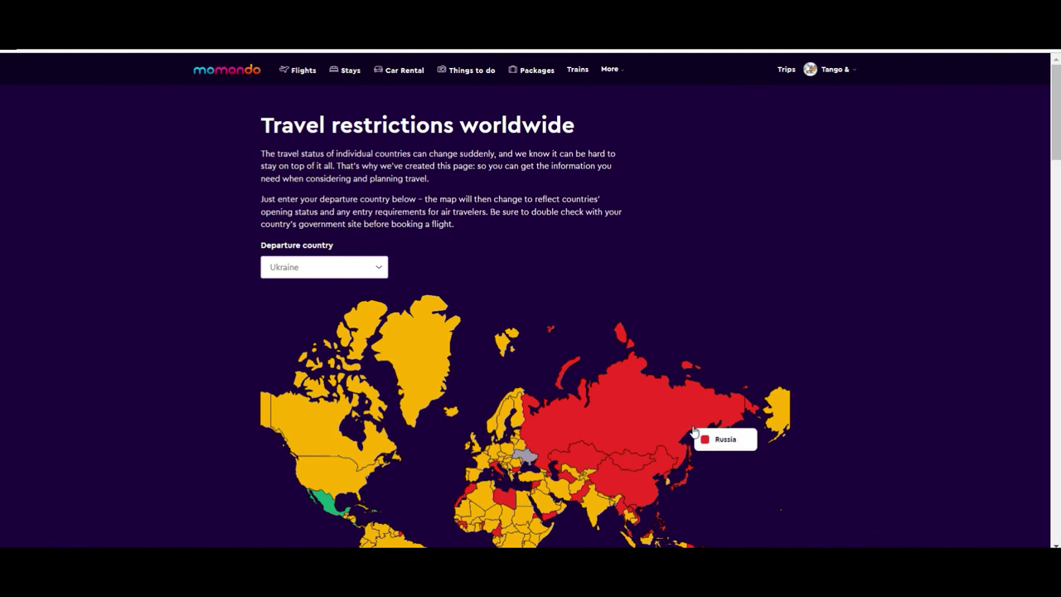